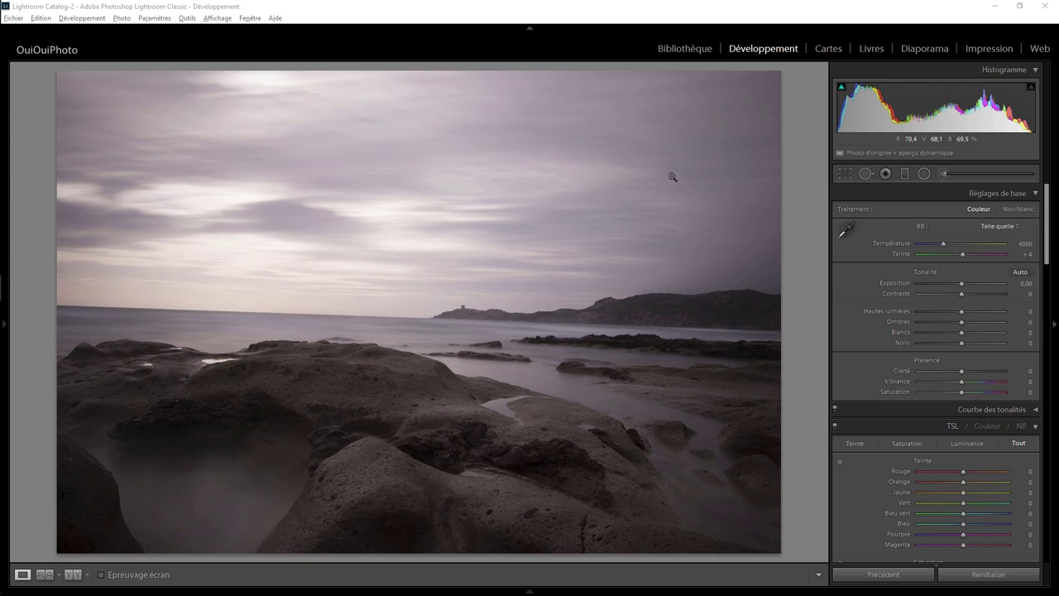
- Roughly rotate the photo about -2° in Crop & Straighten to level the horizon, then apply it
click(845, 174)
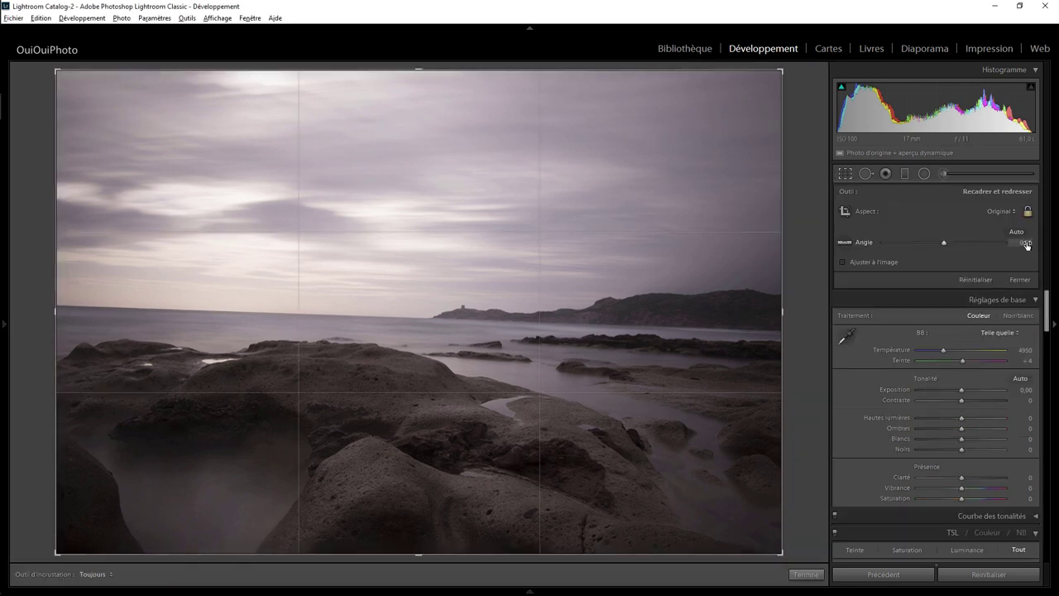
drag(1026, 242, 1005, 242)
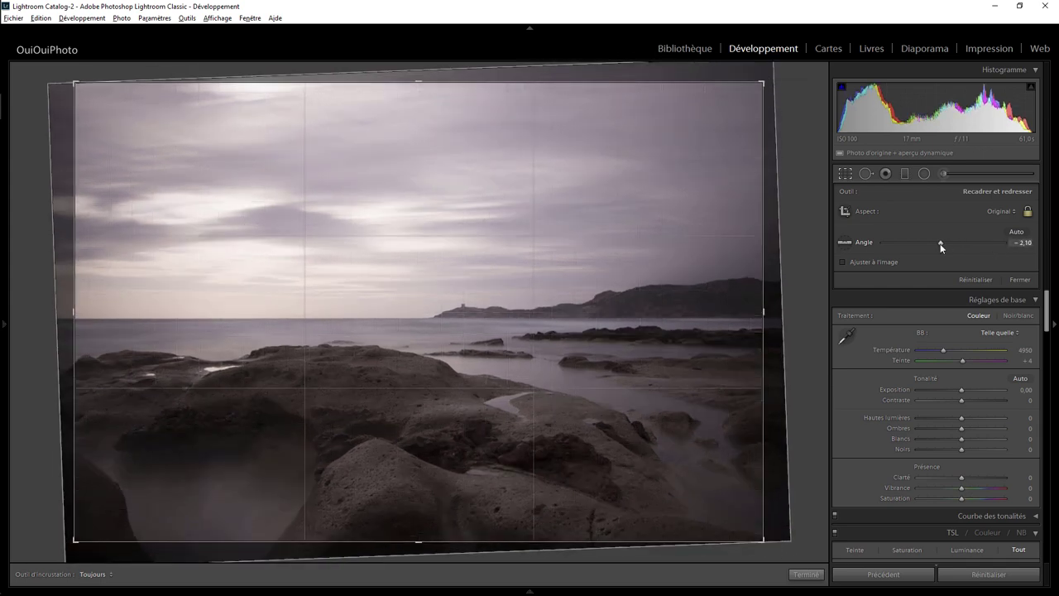
click(803, 576)
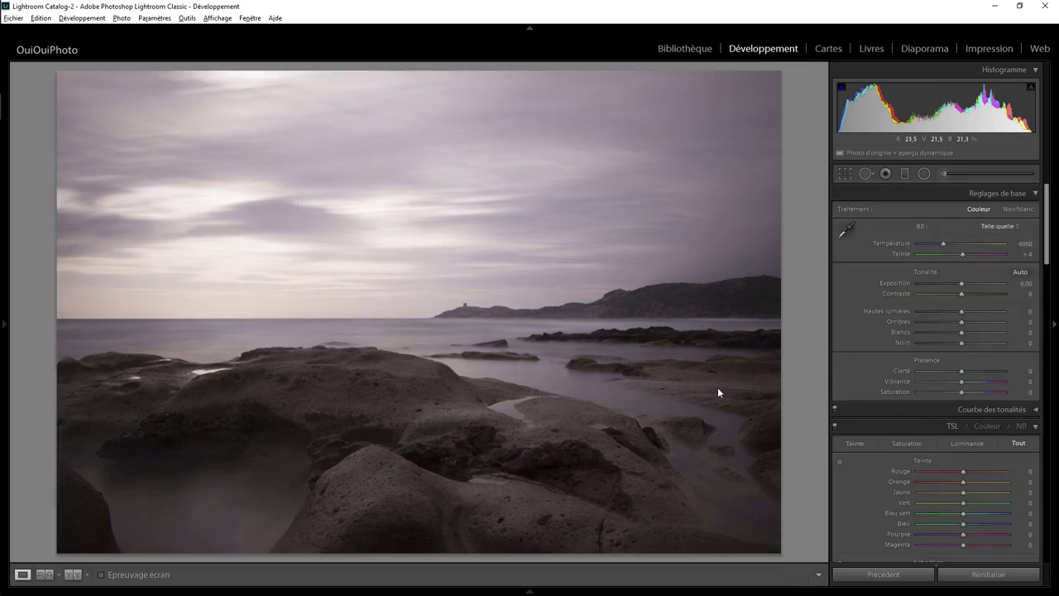
- Fine-tune the straighten angle to exactly -2.00 against the grid and apply the crop
click(845, 174)
click(1023, 244)
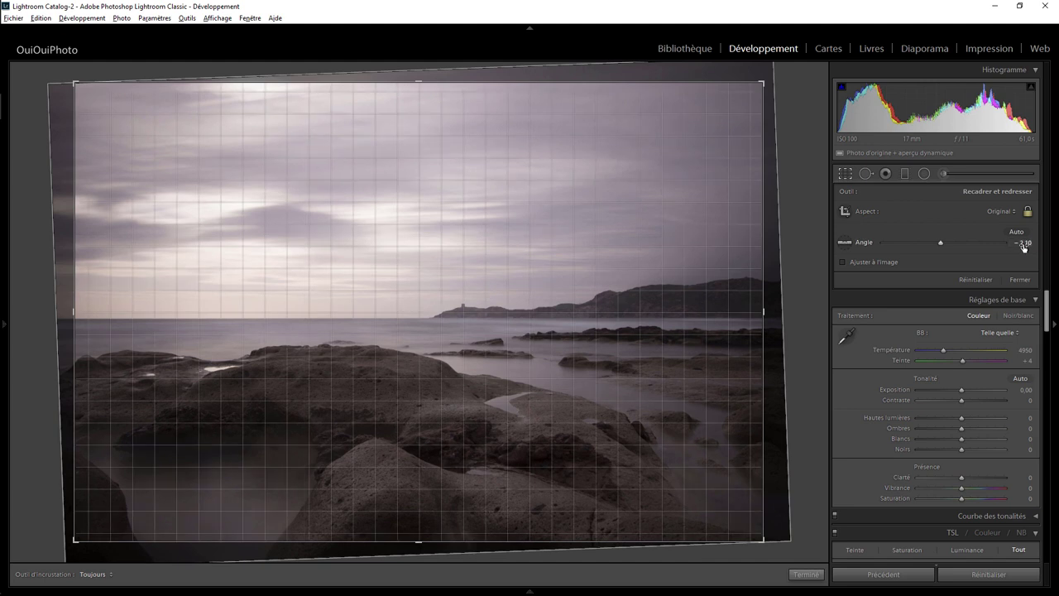
key(Up)
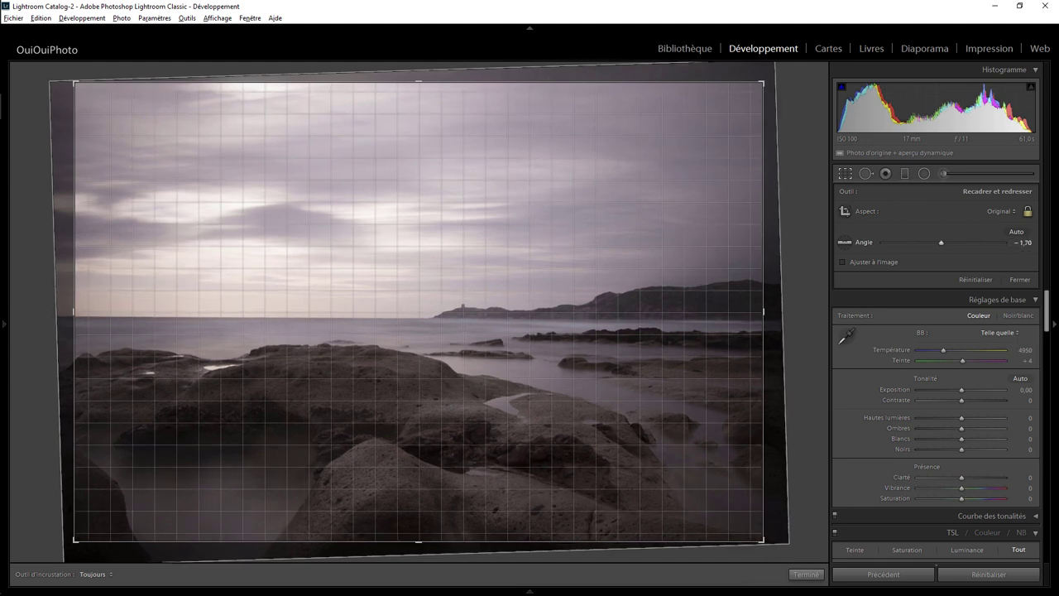
click(807, 573)
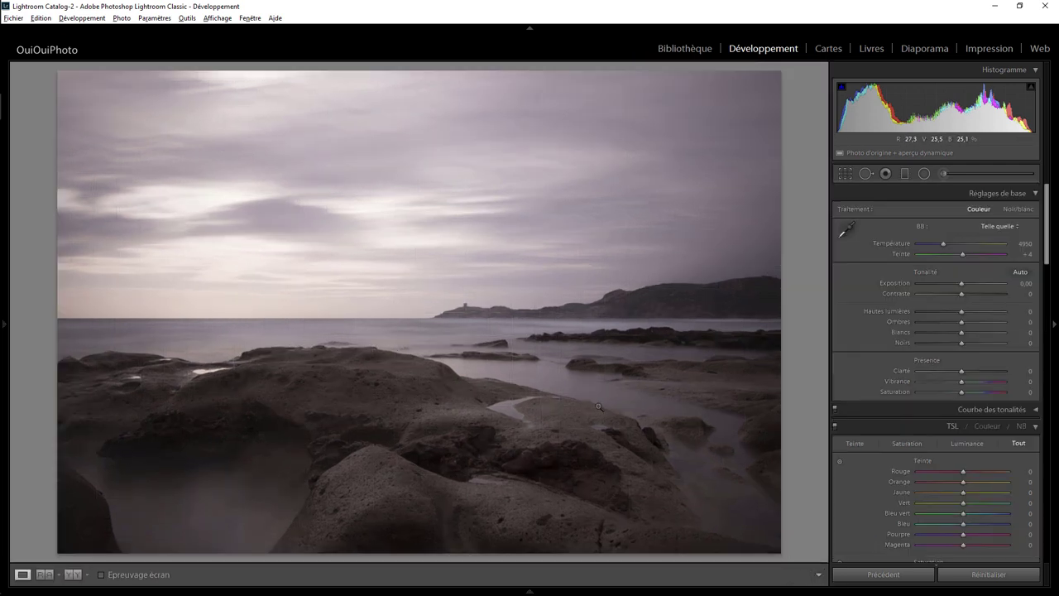
- Sample a neutral rock twice with the WB eyedropper, giving temperature 4350 and tint -18
click(846, 230)
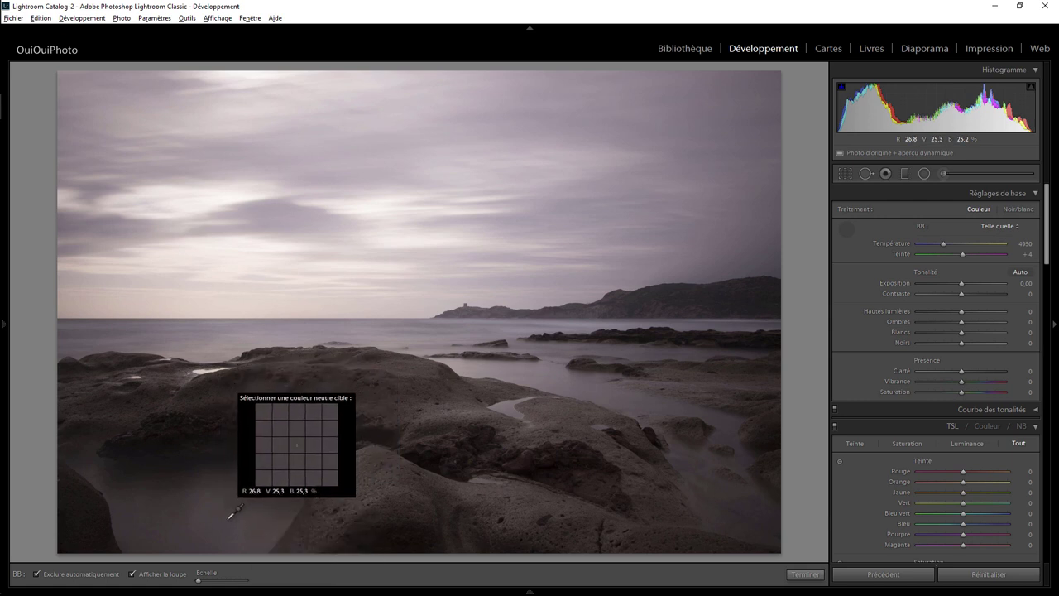
click(229, 518)
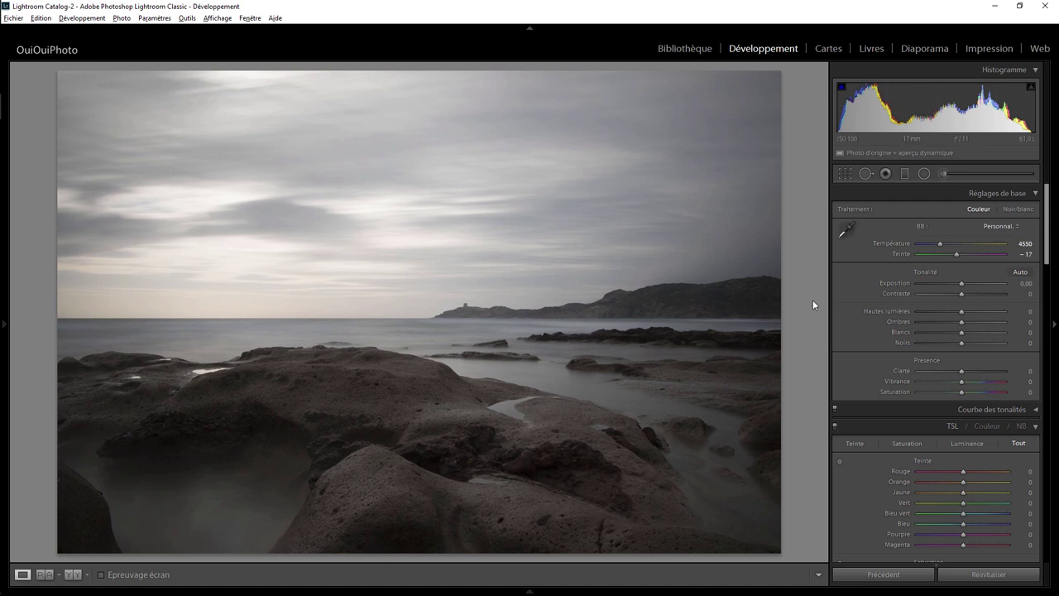
click(847, 228)
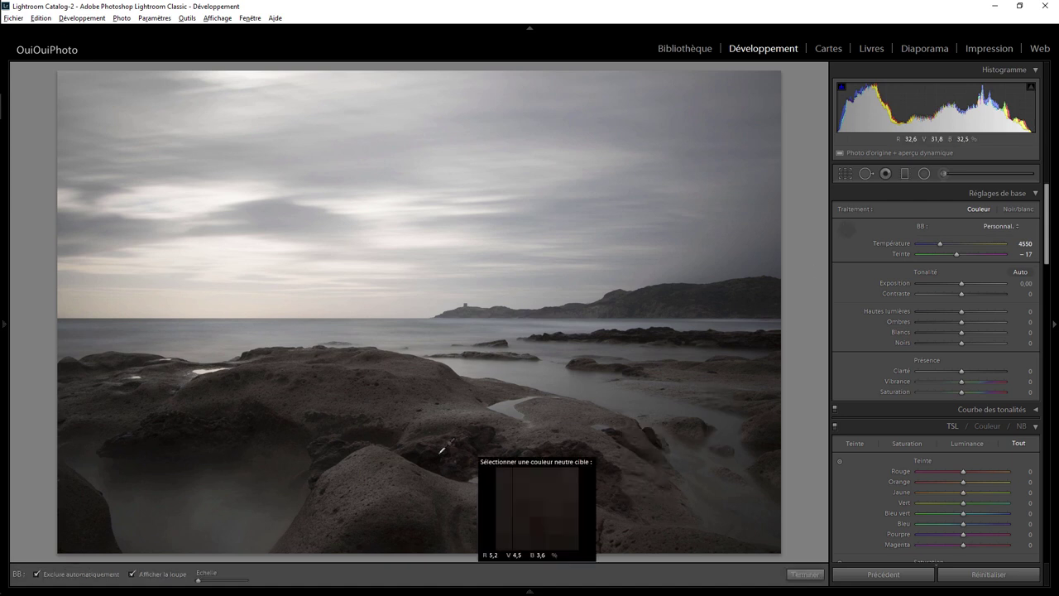
click(192, 524)
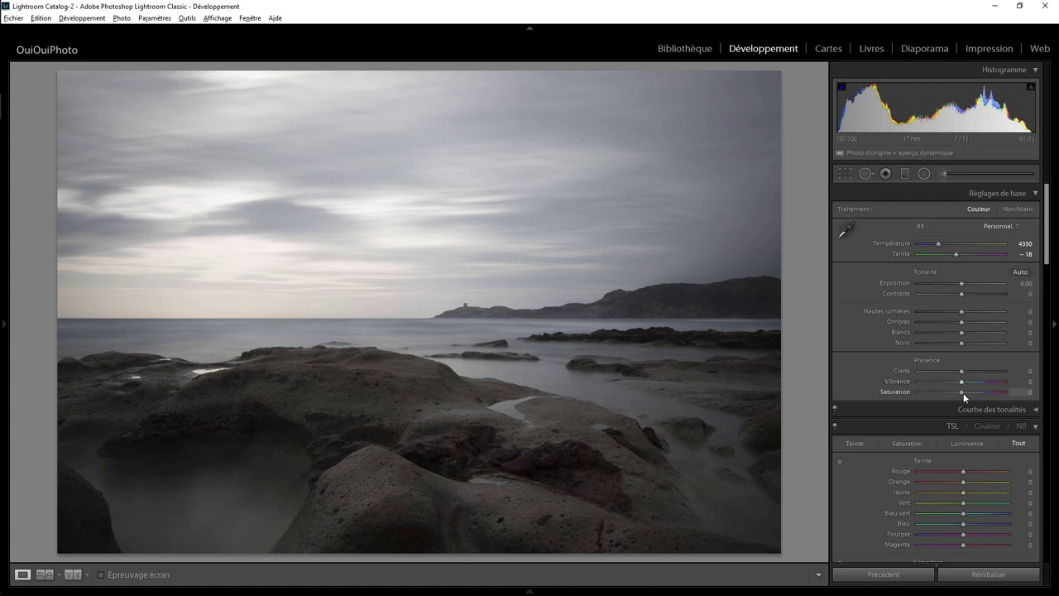
- Set saturation +95 and vibrance +62, then HSL blue saturation -48 and orange +21
drag(961, 392, 1002, 393)
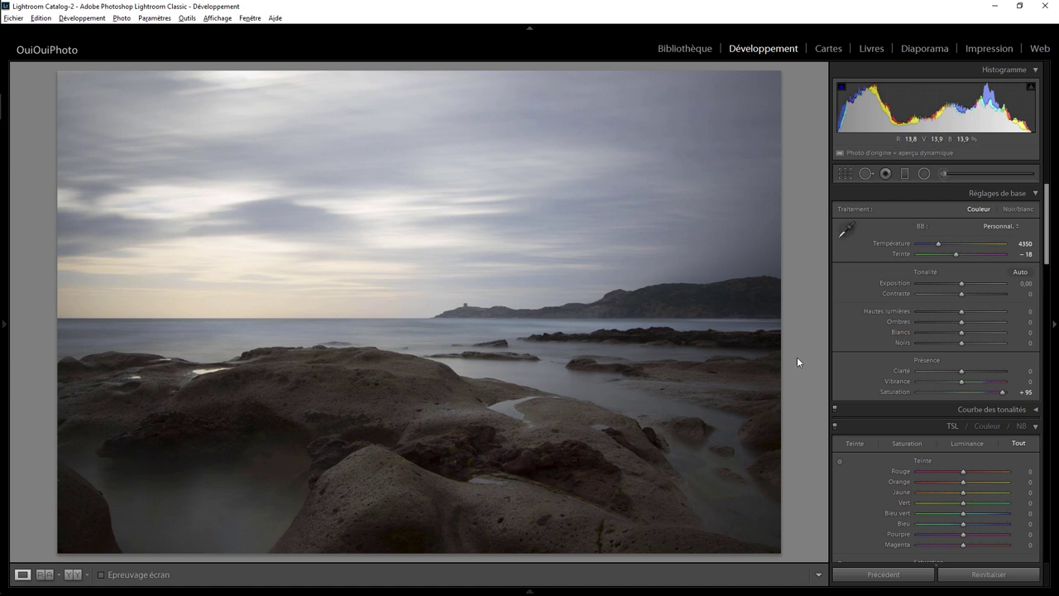
mouse_move(963, 383)
mouse_down()
mouse_move(995, 381)
mouse_move(966, 387)
mouse_move(987, 385)
mouse_up()
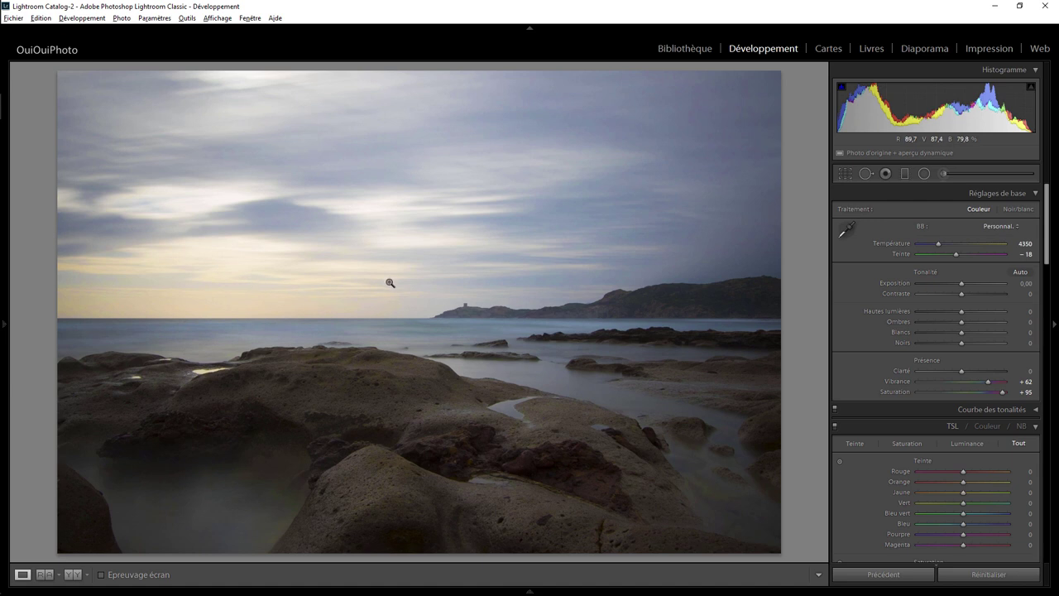
drag(1049, 263, 1049, 326)
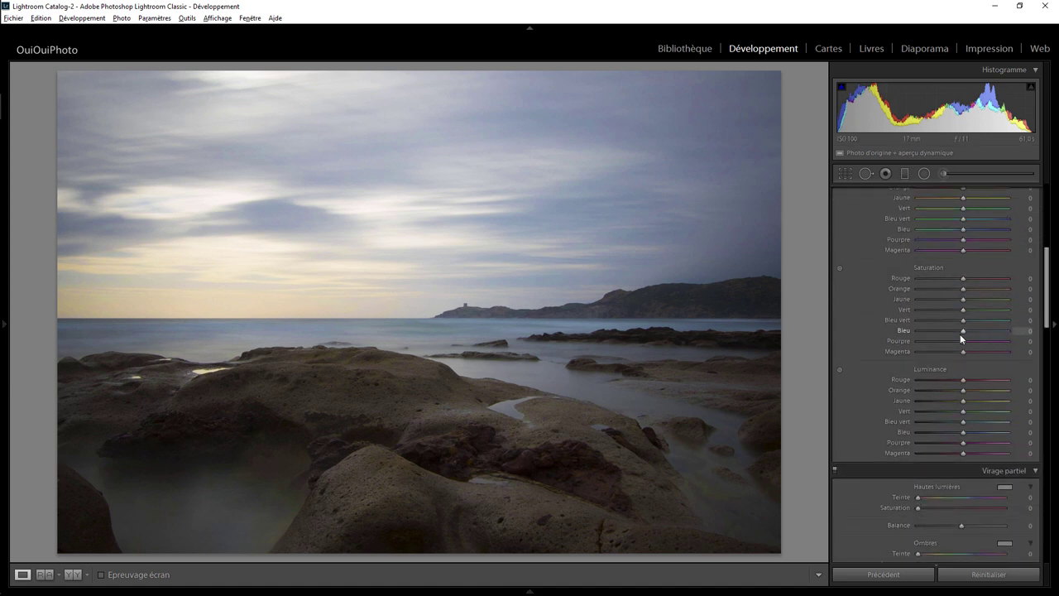
drag(959, 330, 941, 324)
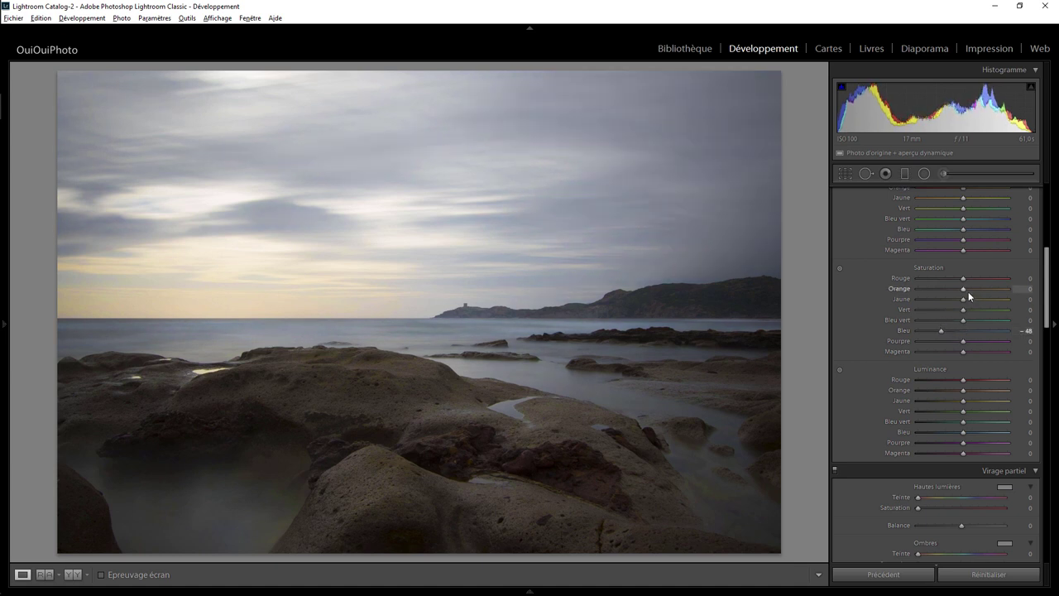
drag(962, 288, 979, 288)
drag(1047, 294, 1042, 166)
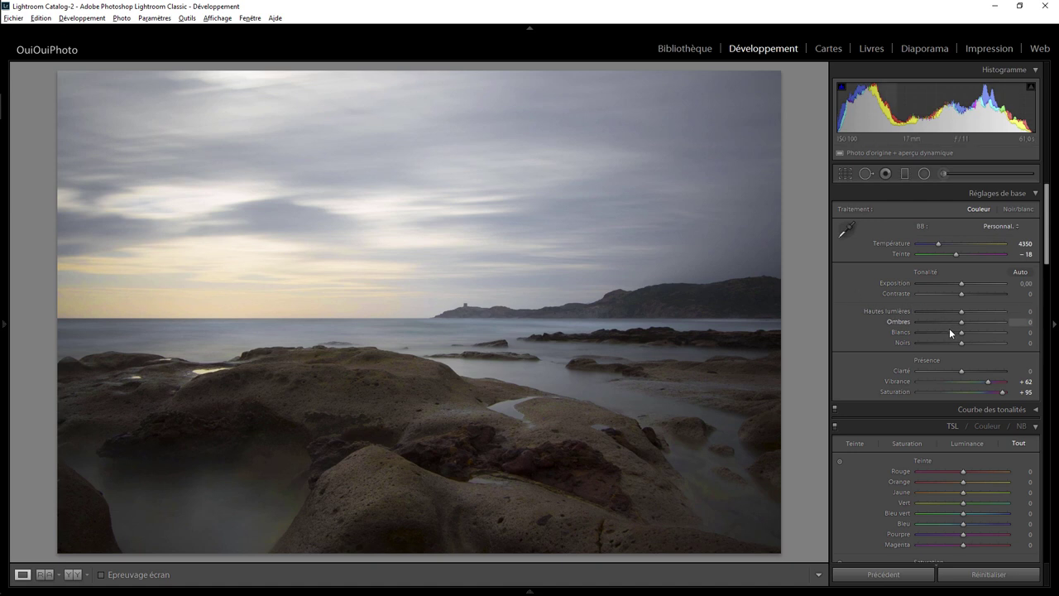
- Auto-set the Whites to +14 with a Shift-double-click on the Whites slider
key(shift)
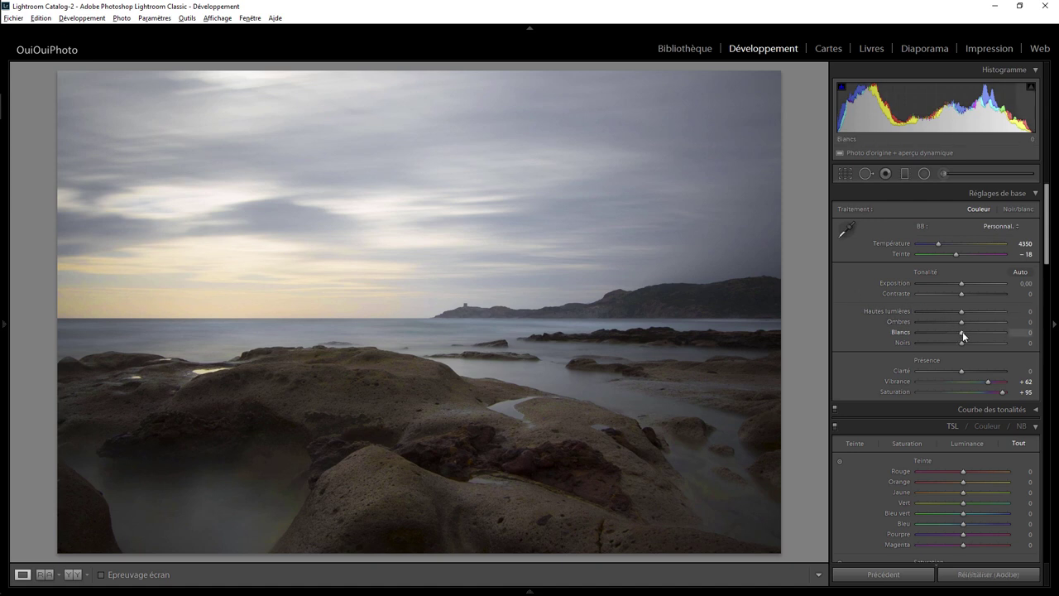
shift+double_click(962, 332)
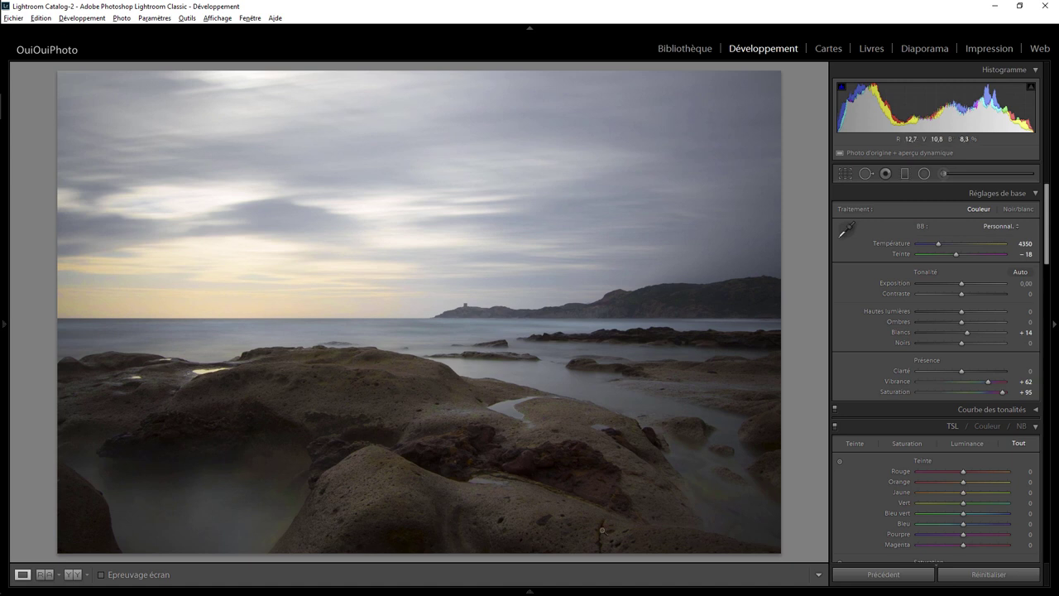
- Draw a radial filter centred on the lower foreground rock and raise its exposure
click(924, 173)
drag(362, 483, 417, 535)
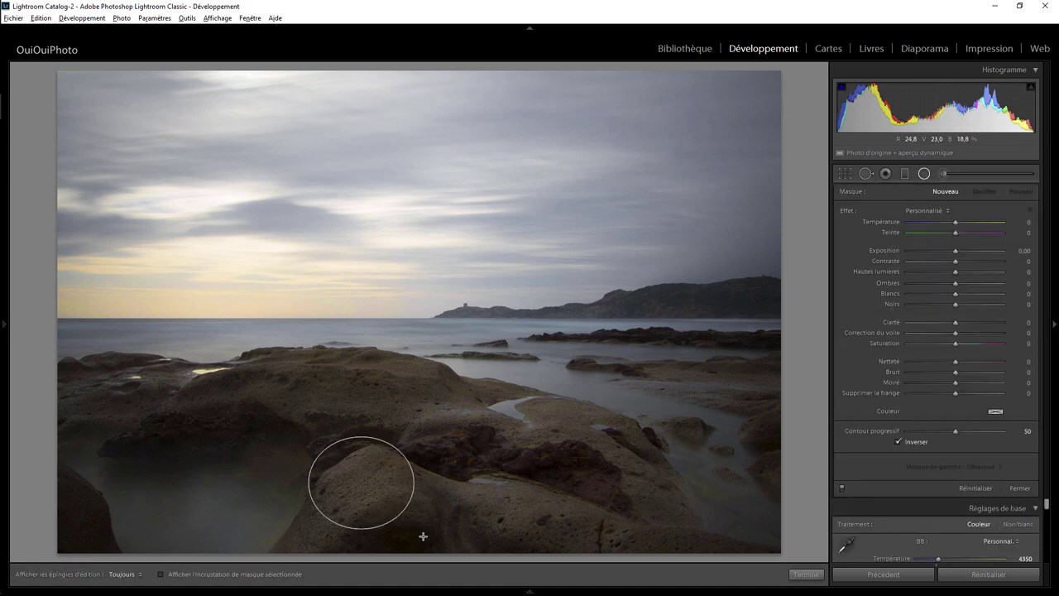
drag(359, 484, 368, 502)
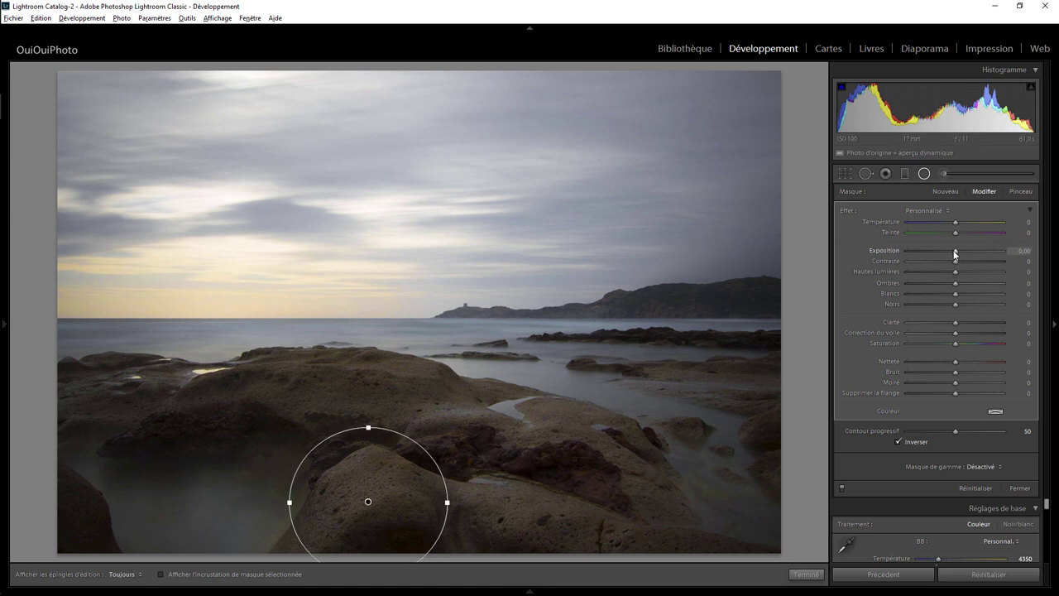
drag(958, 252, 966, 253)
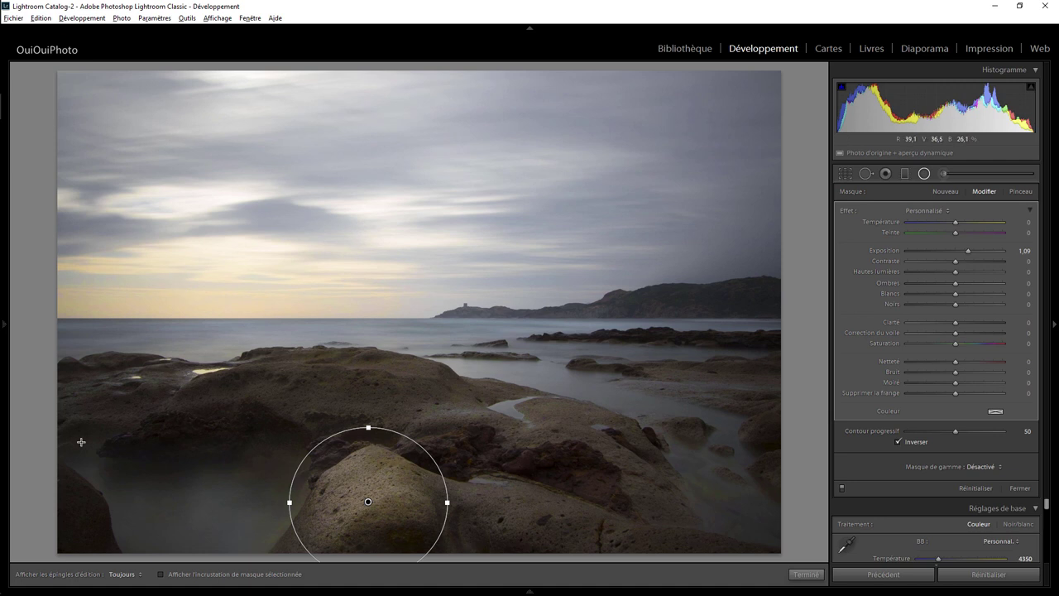
- Duplicate that radial filter onto the left rock, widening and flattening its ellipse
right_click(368, 502)
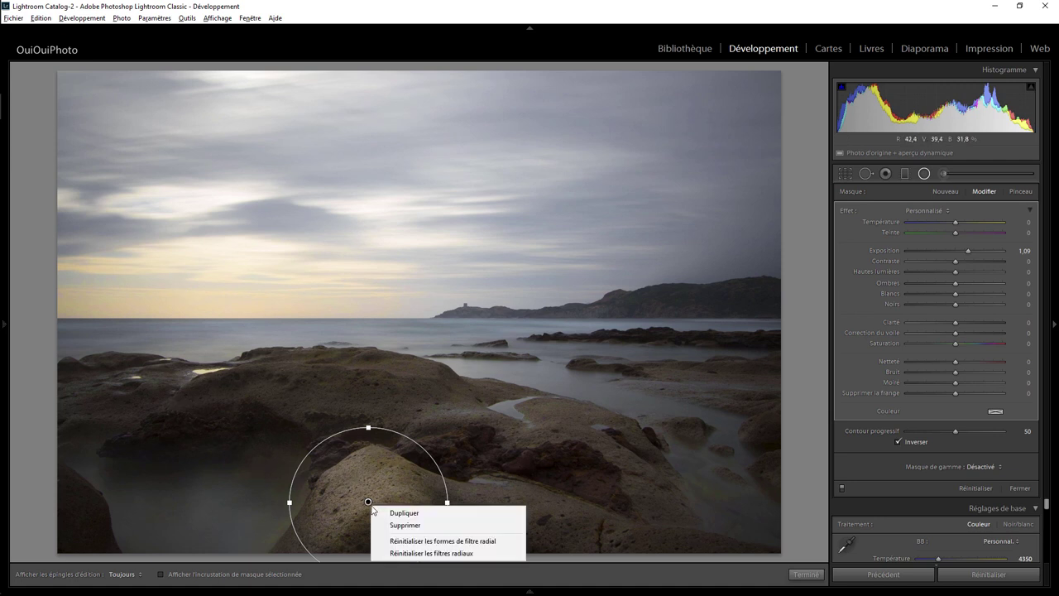
click(372, 512)
mouse_move(369, 502)
mouse_down()
mouse_move(304, 416)
mouse_move(267, 406)
mouse_up()
drag(345, 406, 449, 418)
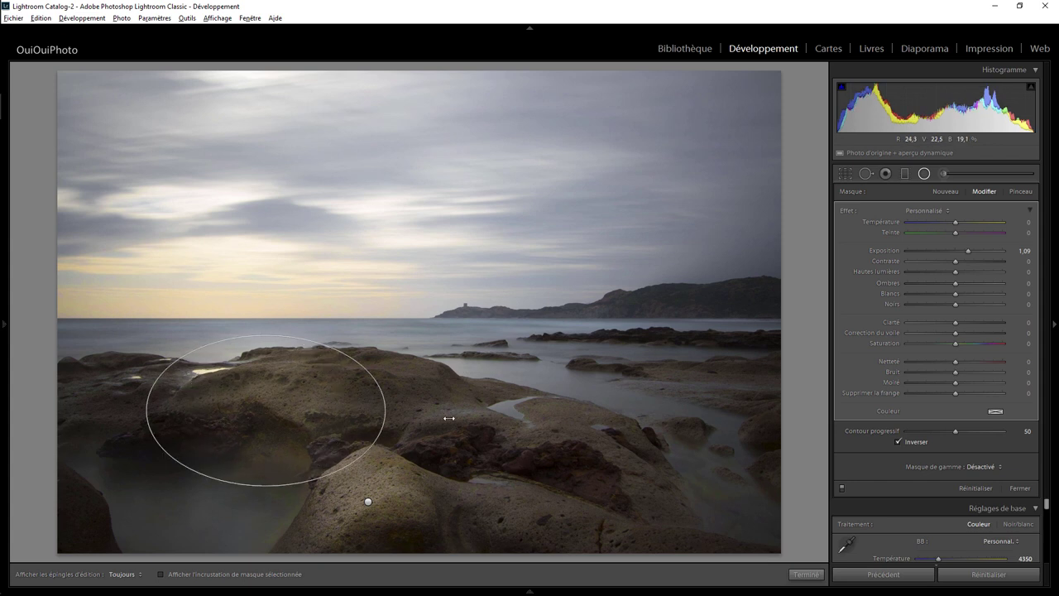
mouse_move(266, 336)
mouse_down()
mouse_move(272, 381)
mouse_move(307, 400)
mouse_move(301, 361)
mouse_up()
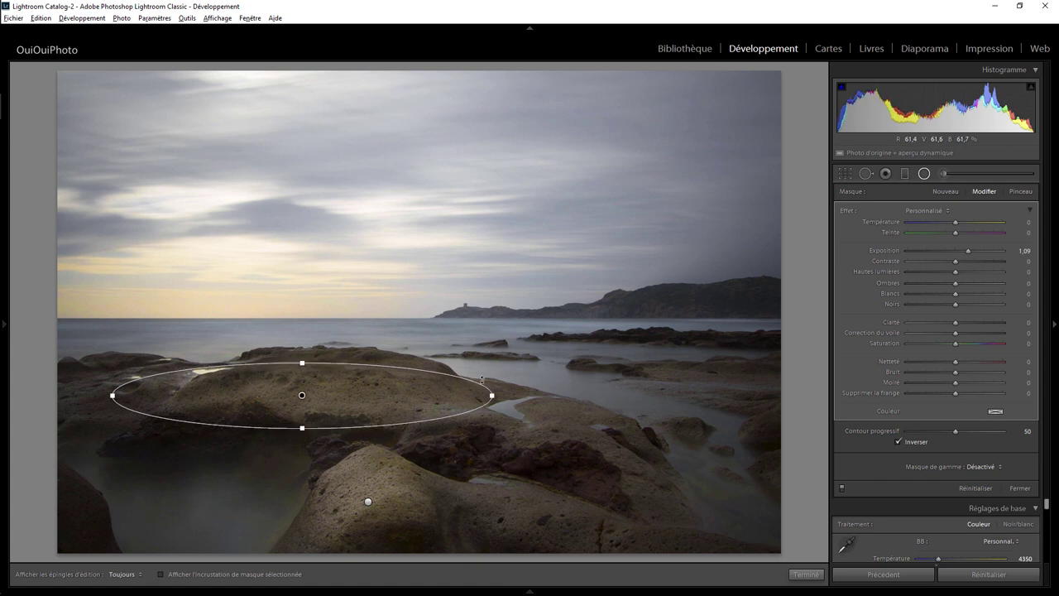
drag(493, 396, 478, 396)
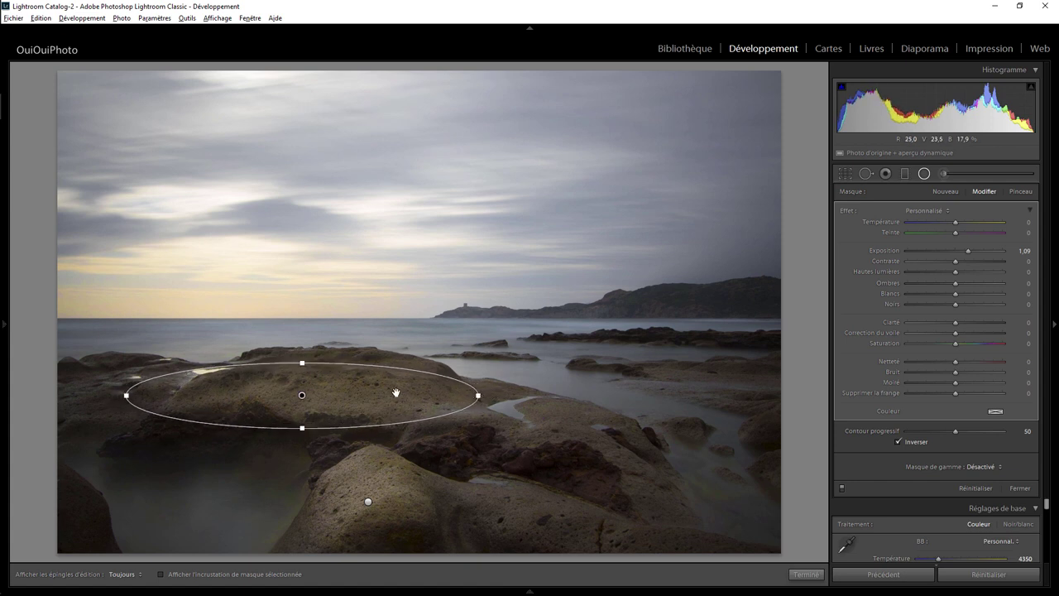
- Duplicate it onto the tide-pool rock, narrow it, set exposure 0.86 and close the tool
right_click(303, 395)
click(323, 397)
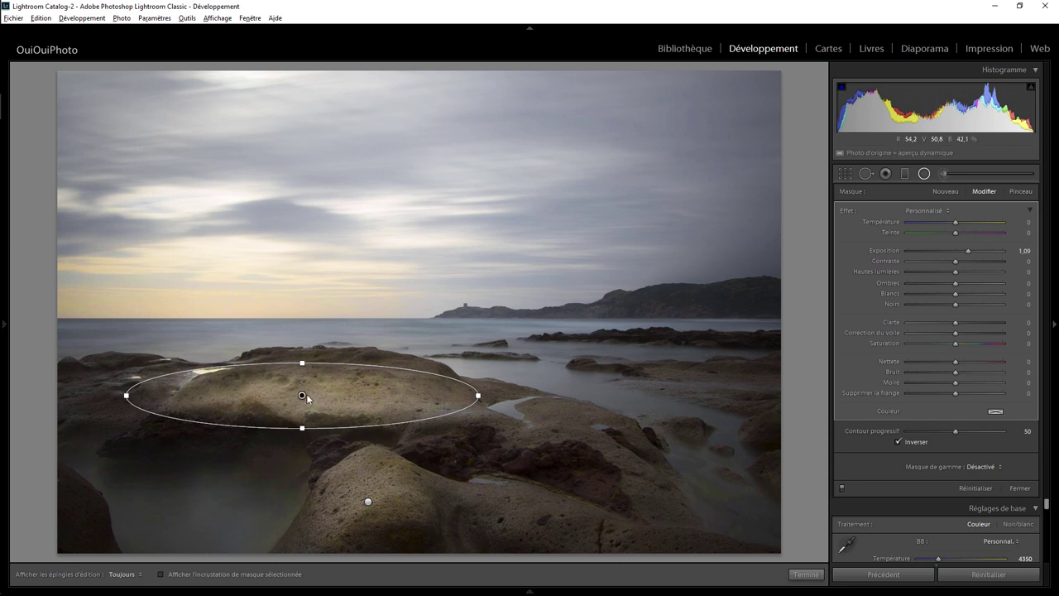
drag(307, 398, 565, 423)
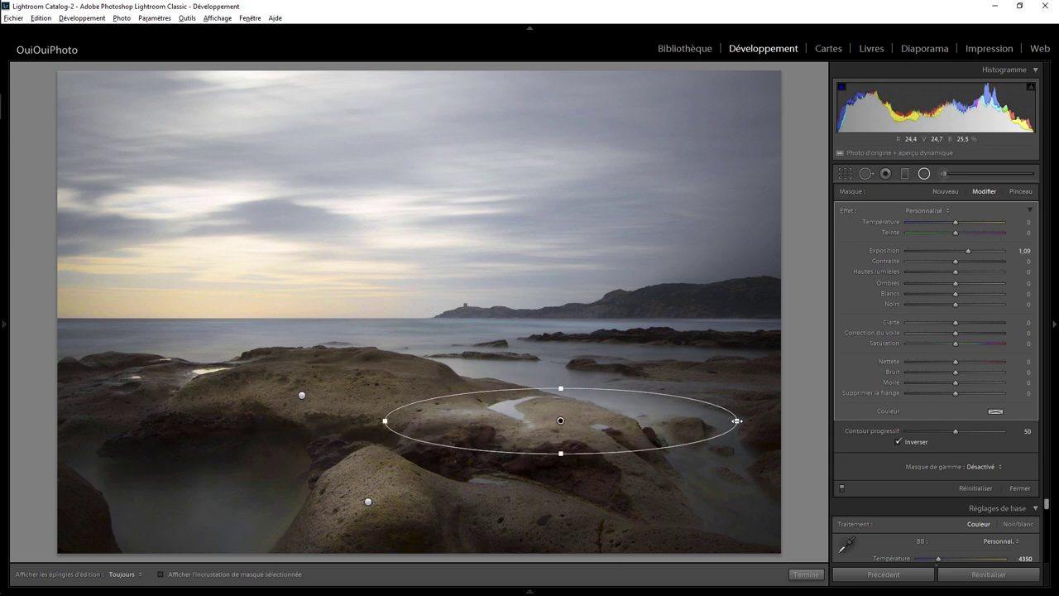
drag(736, 420, 625, 421)
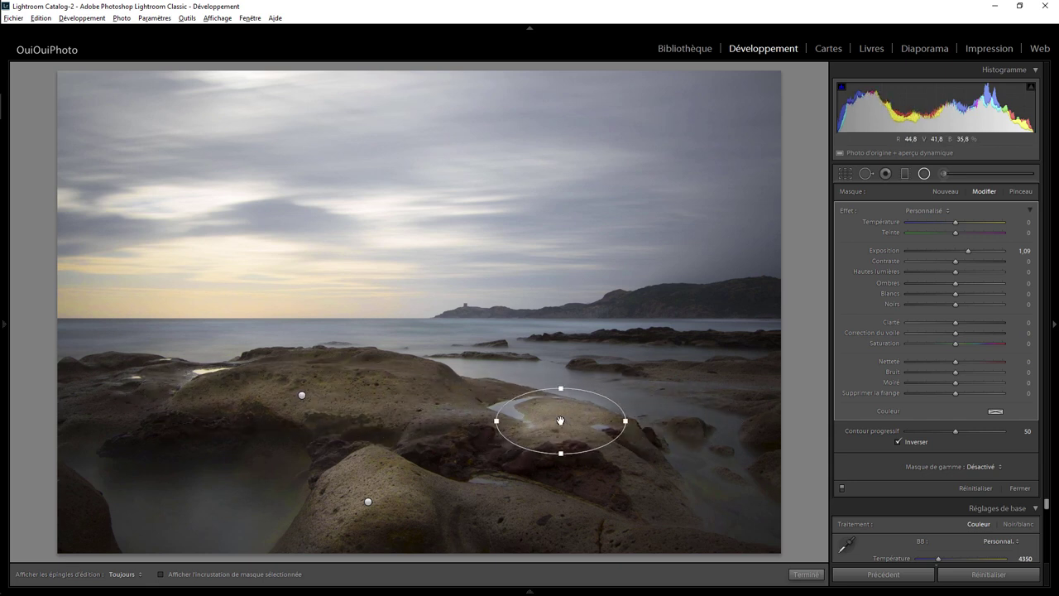
drag(560, 420, 541, 416)
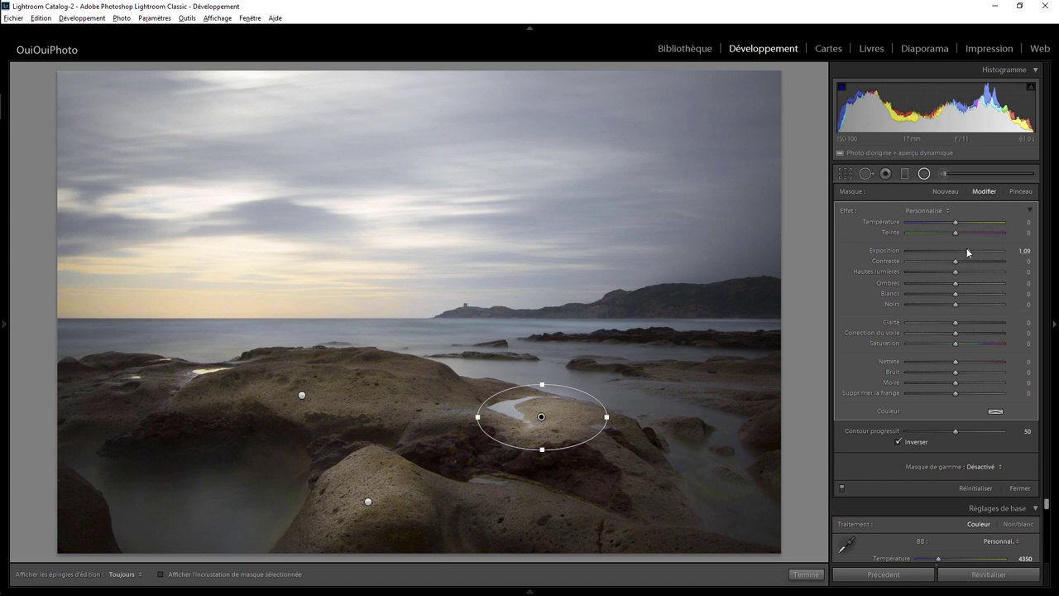
drag(966, 248, 963, 248)
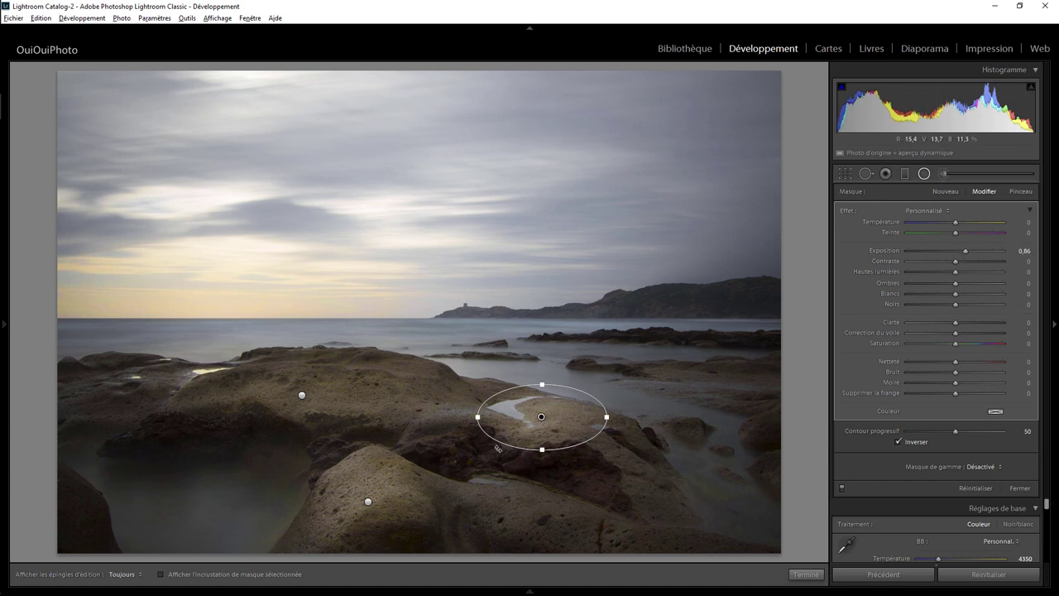
click(1022, 488)
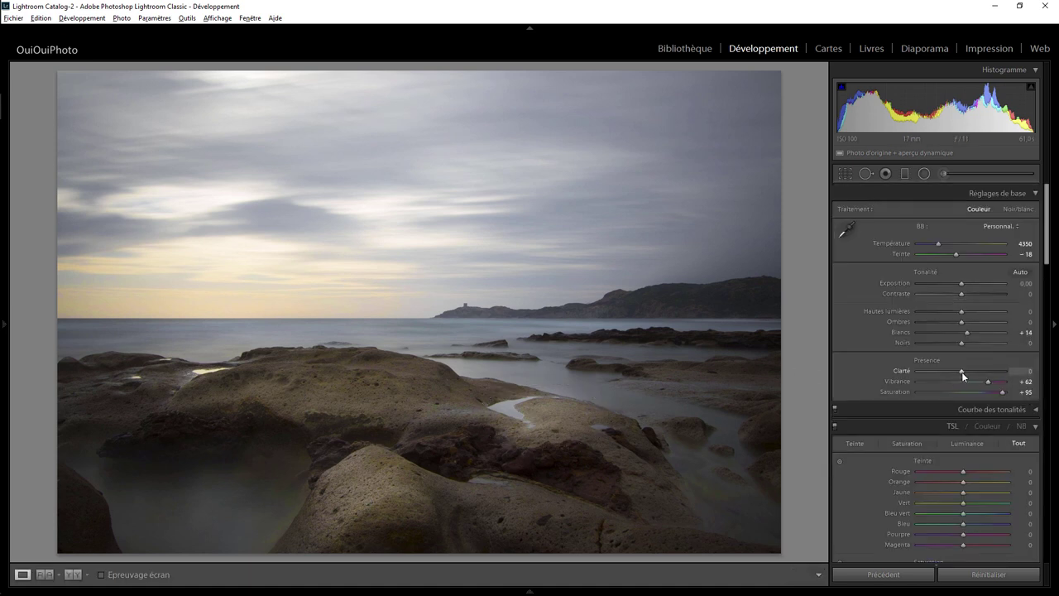
- Drag the Clarity slider in Basic up to +27
drag(960, 369, 972, 372)
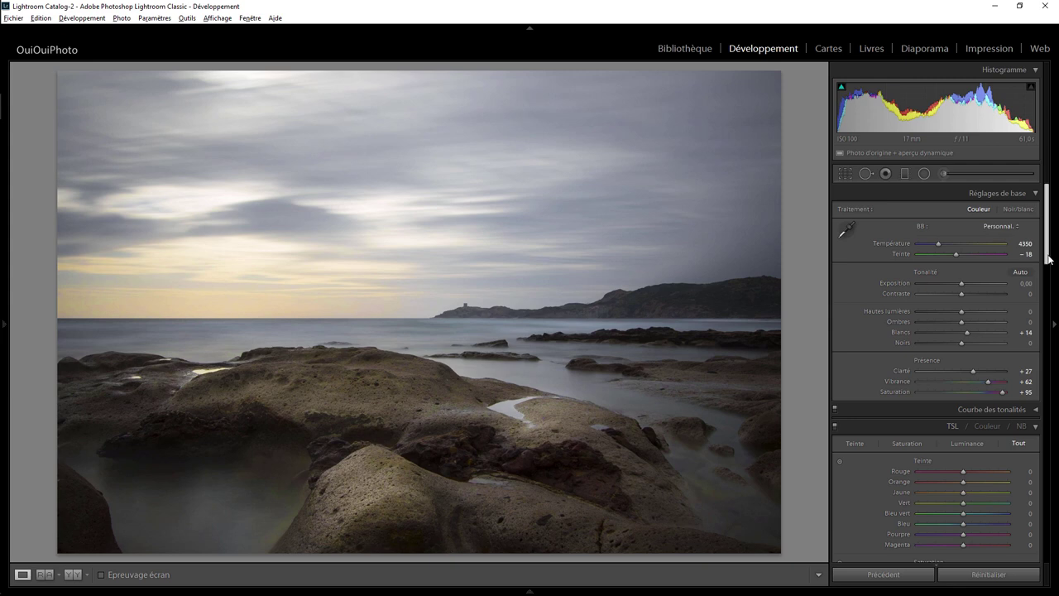
- Zoom 1:1 on the hillside and enable Remove Chromatic Aberration in Lens Corrections
drag(1047, 259, 1044, 433)
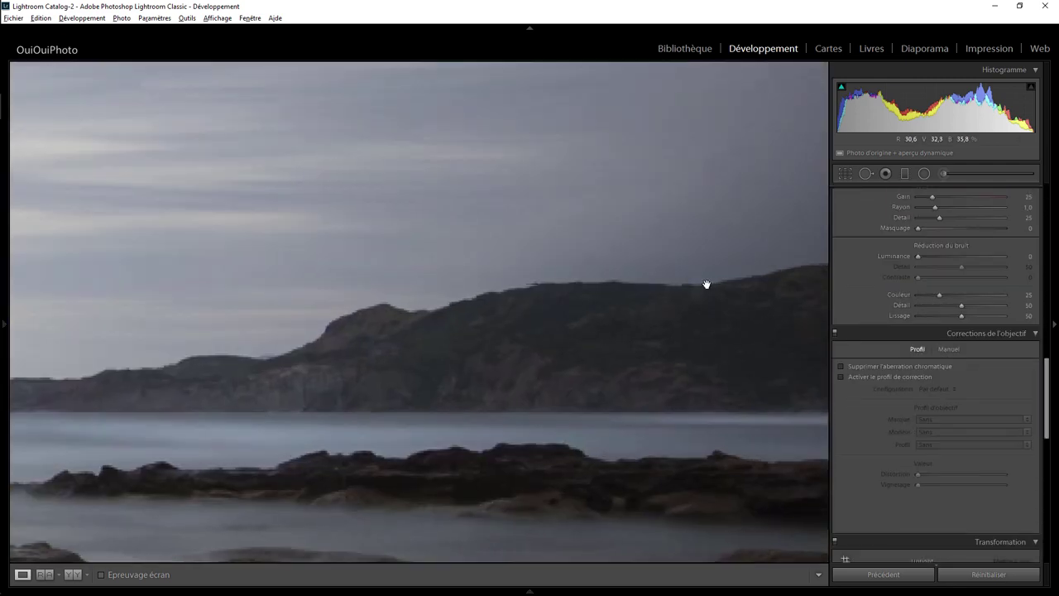
click(706, 285)
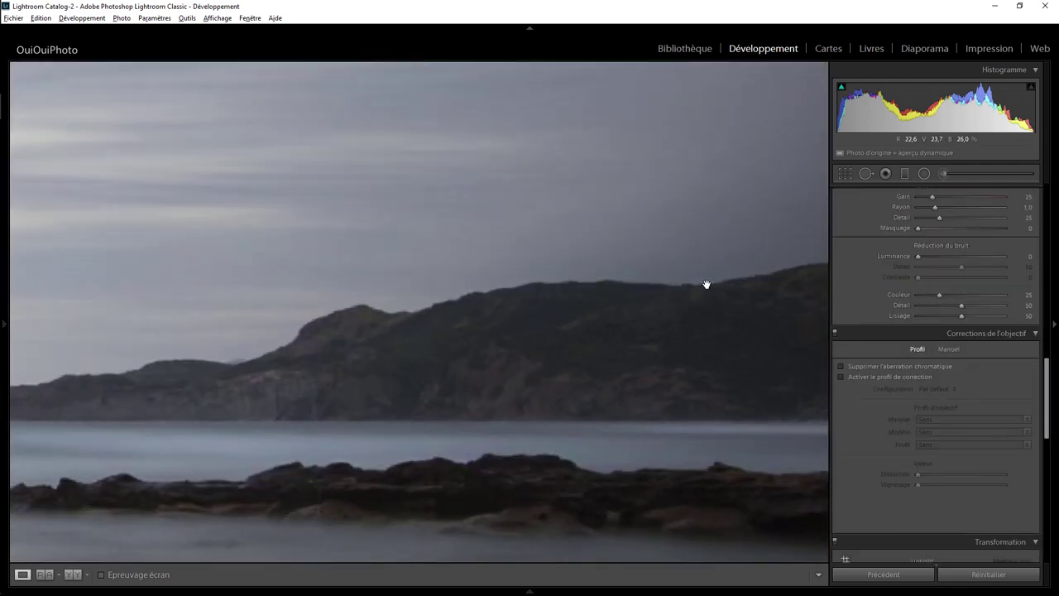
click(842, 366)
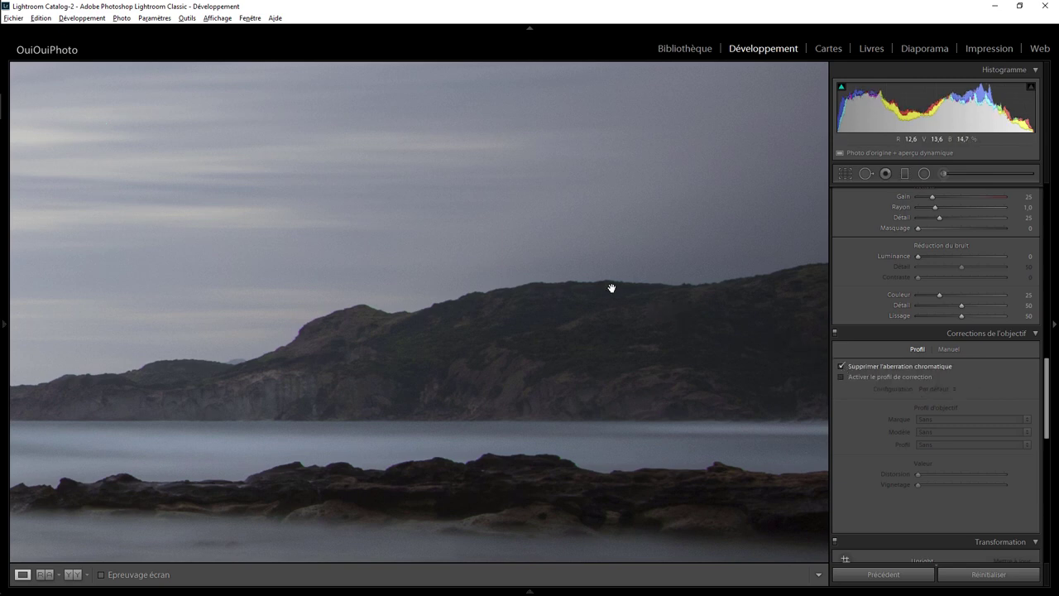
click(609, 288)
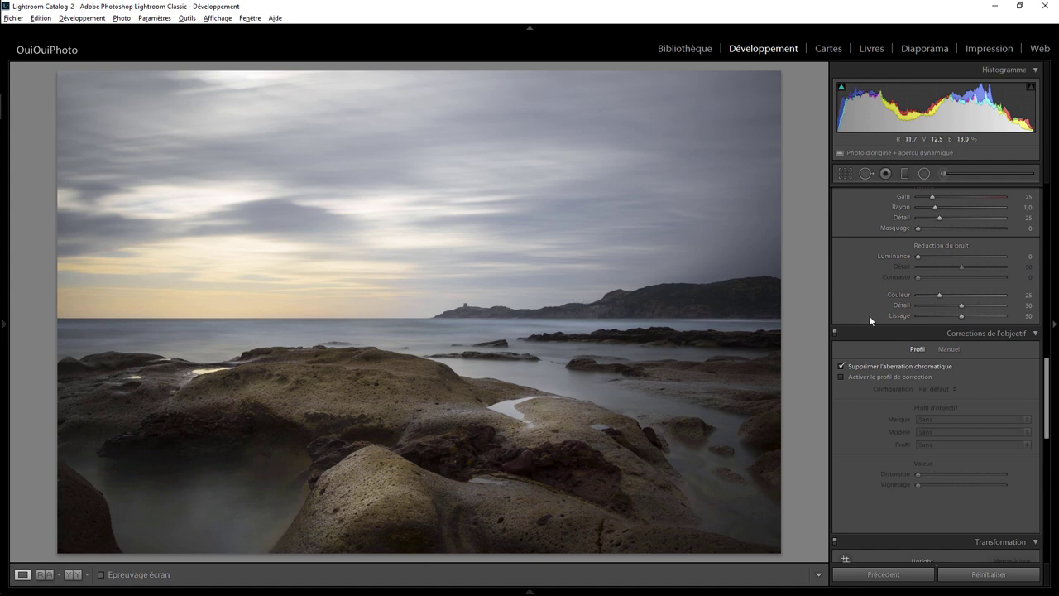
drag(1048, 370, 1047, 211)
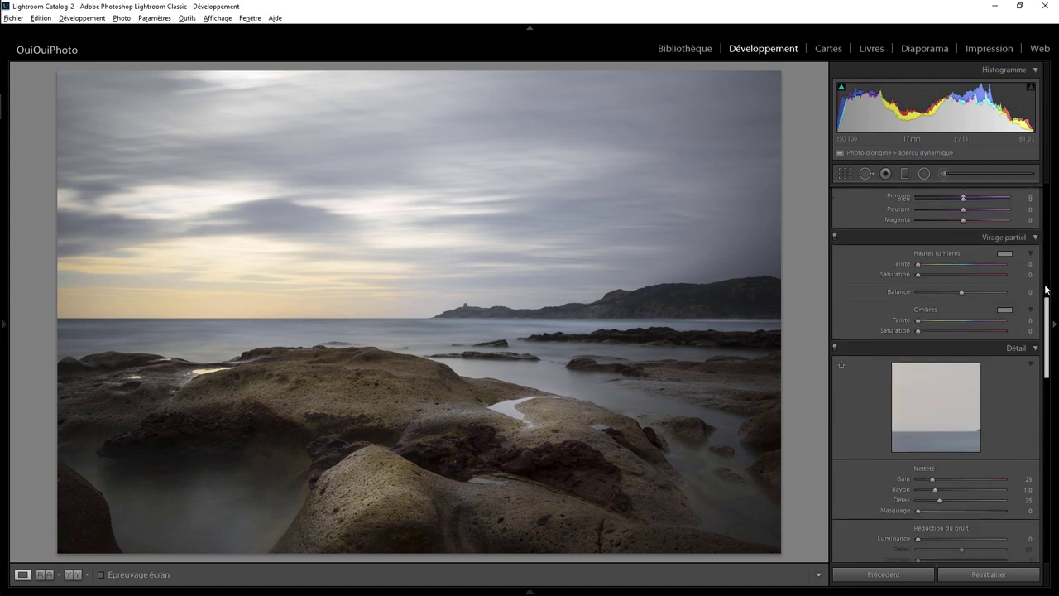
- Resample a neutral spot with the WB eyedropper, warming the temperature to 4450
click(851, 194)
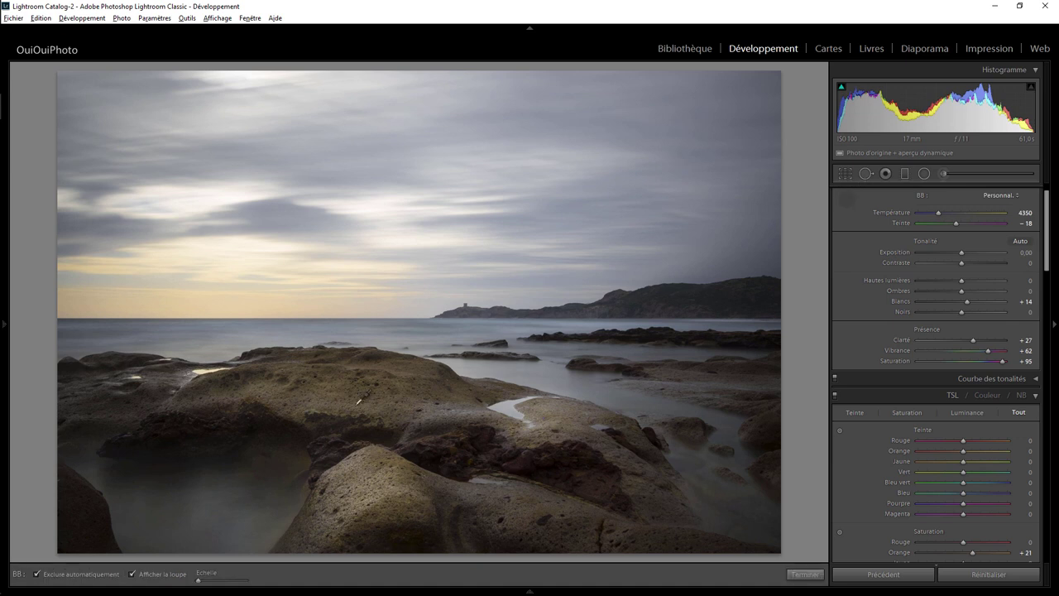
click(235, 527)
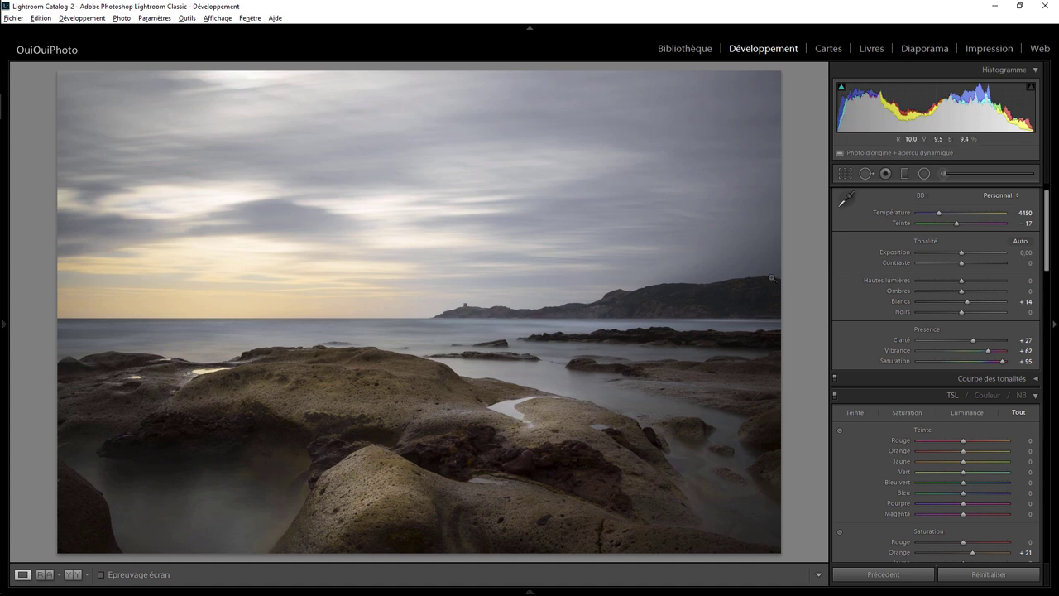
click(924, 173)
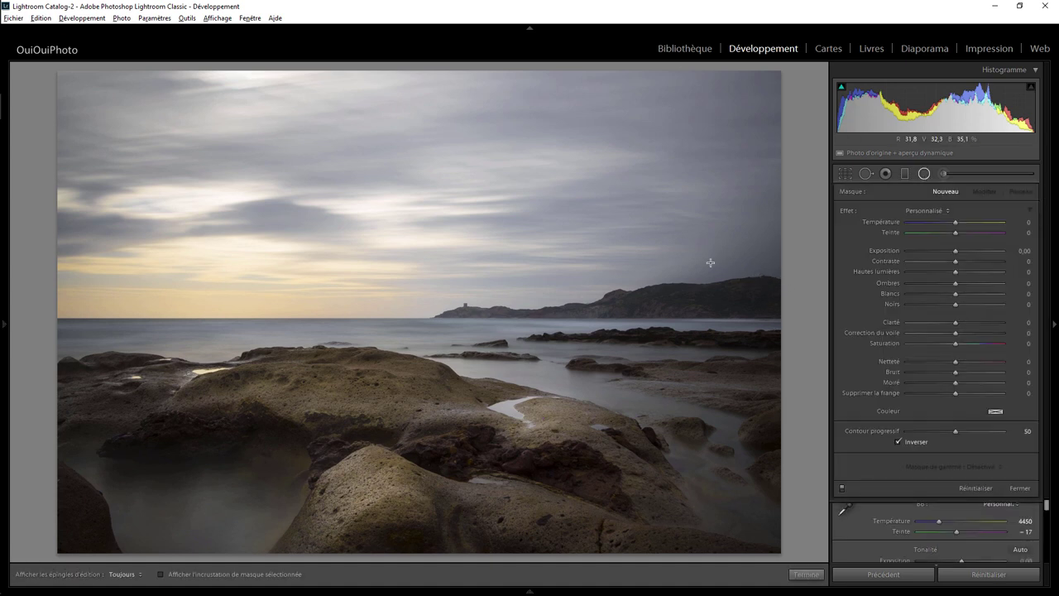
- Draw a tilted radial filter over the headland with clarity -29, then close it
drag(631, 281, 709, 292)
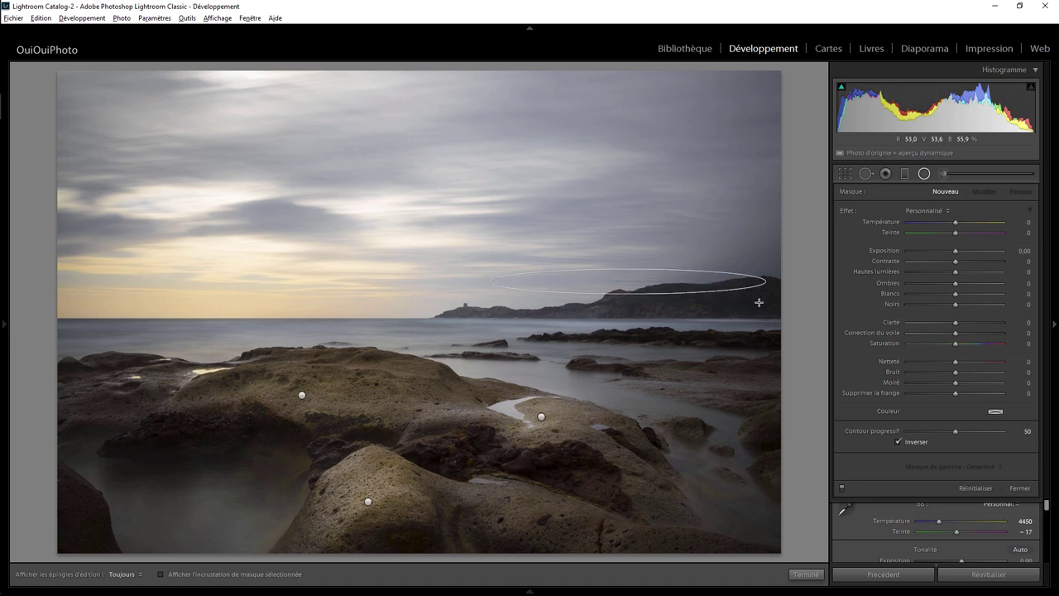
drag(603, 282, 670, 281)
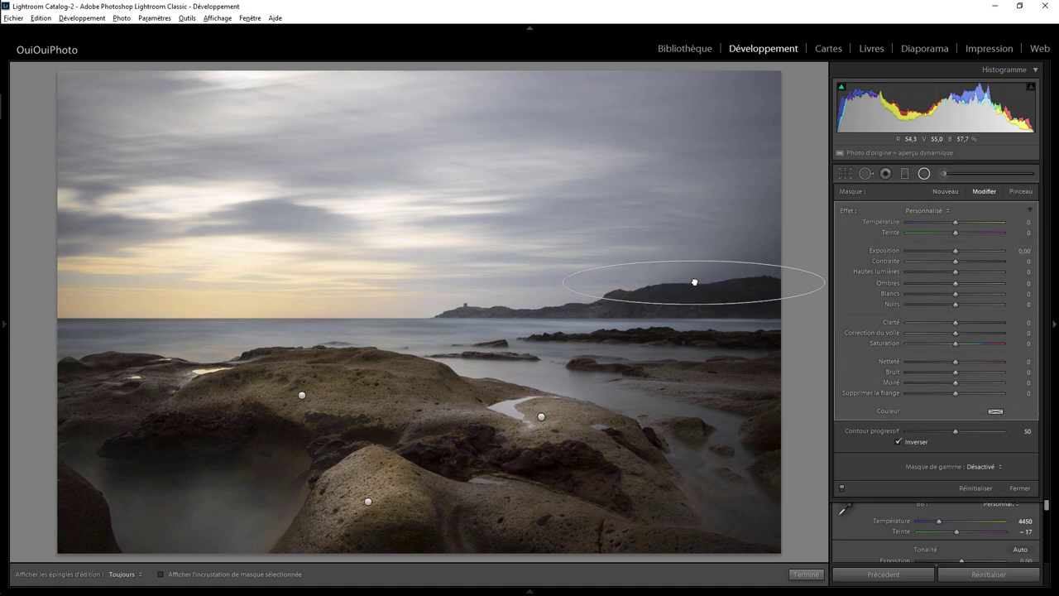
drag(574, 276, 572, 297)
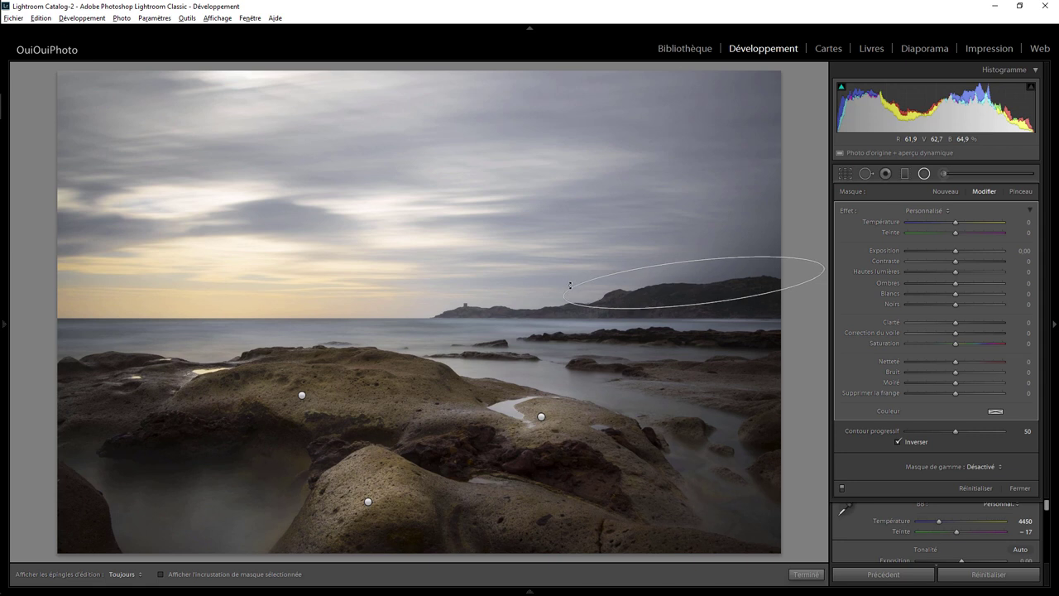
drag(689, 284, 679, 288)
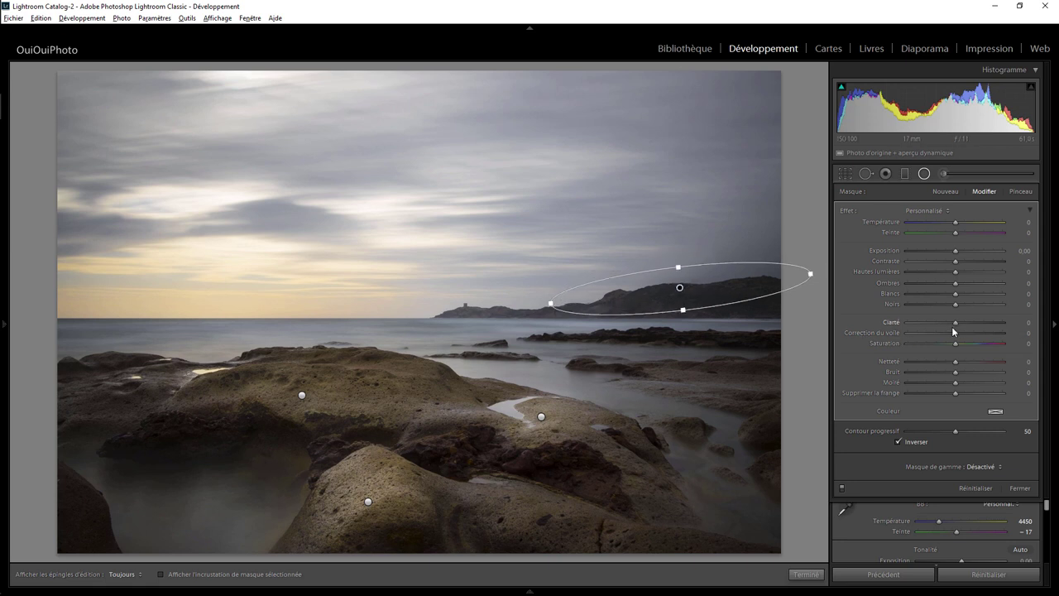
drag(938, 321, 922, 322)
drag(943, 324, 941, 324)
click(806, 574)
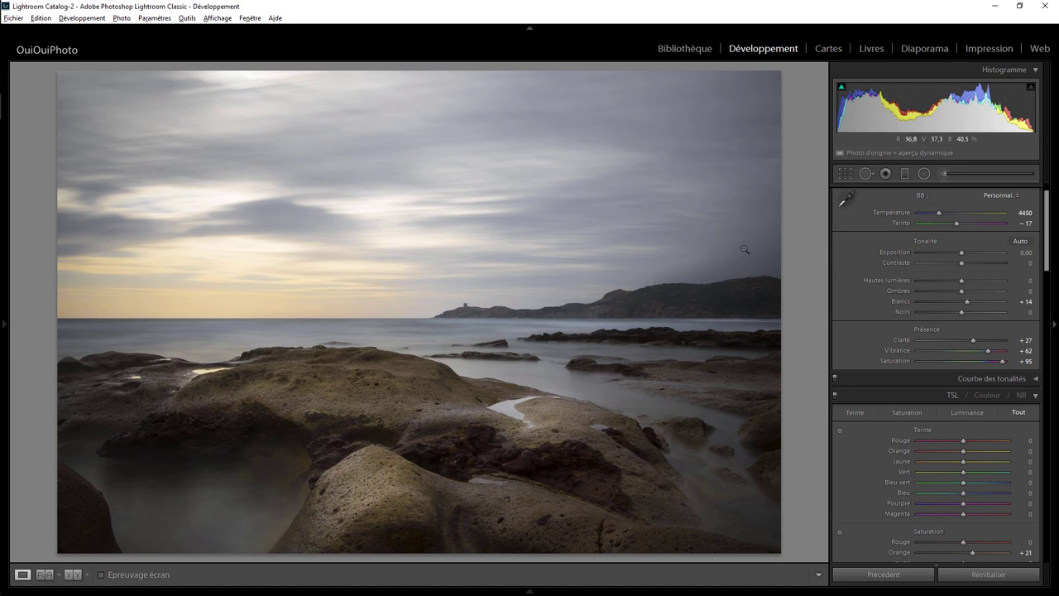
- Draw a graduated filter down across the sky, extend it upward, and set dehaze to 25
click(904, 174)
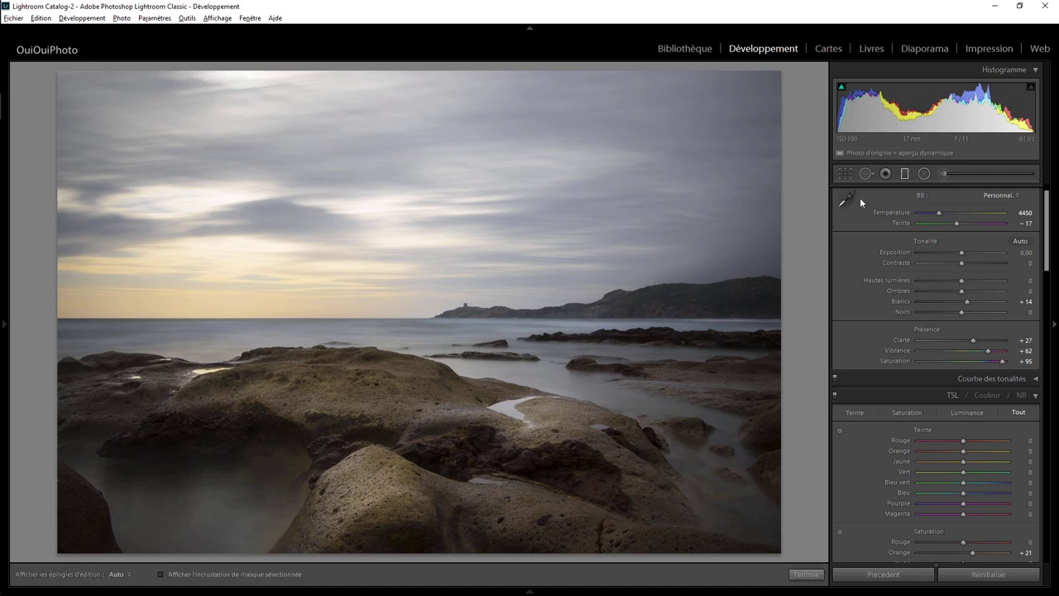
click(906, 175)
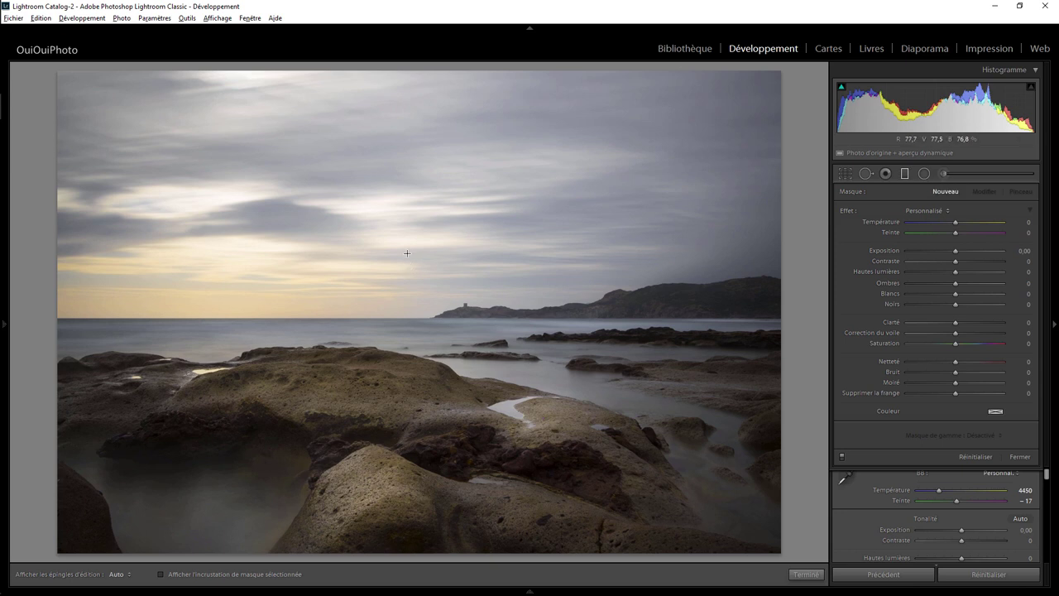
drag(407, 250, 409, 305)
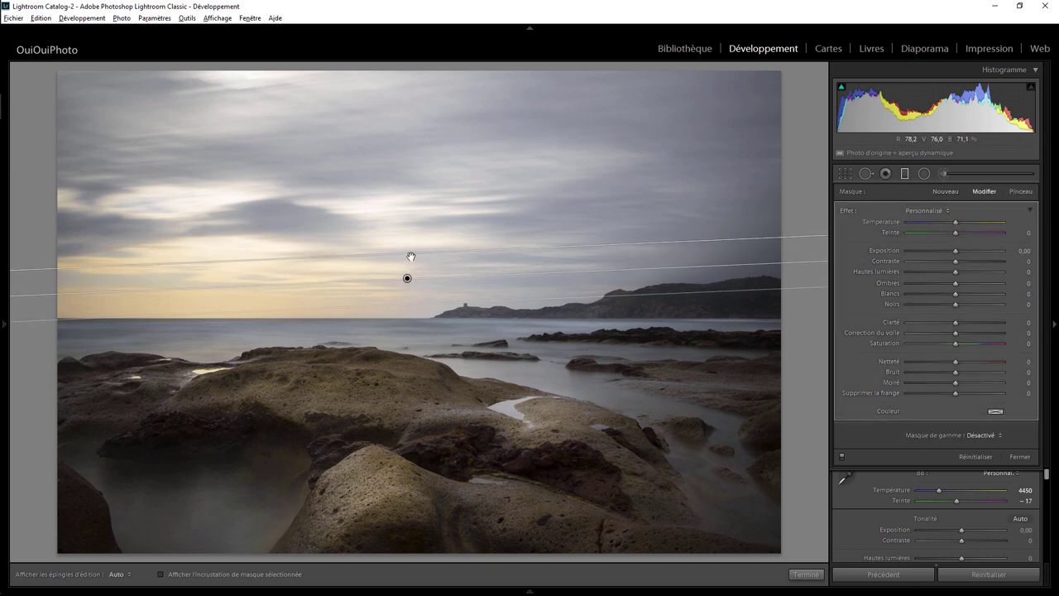
drag(411, 255, 409, 234)
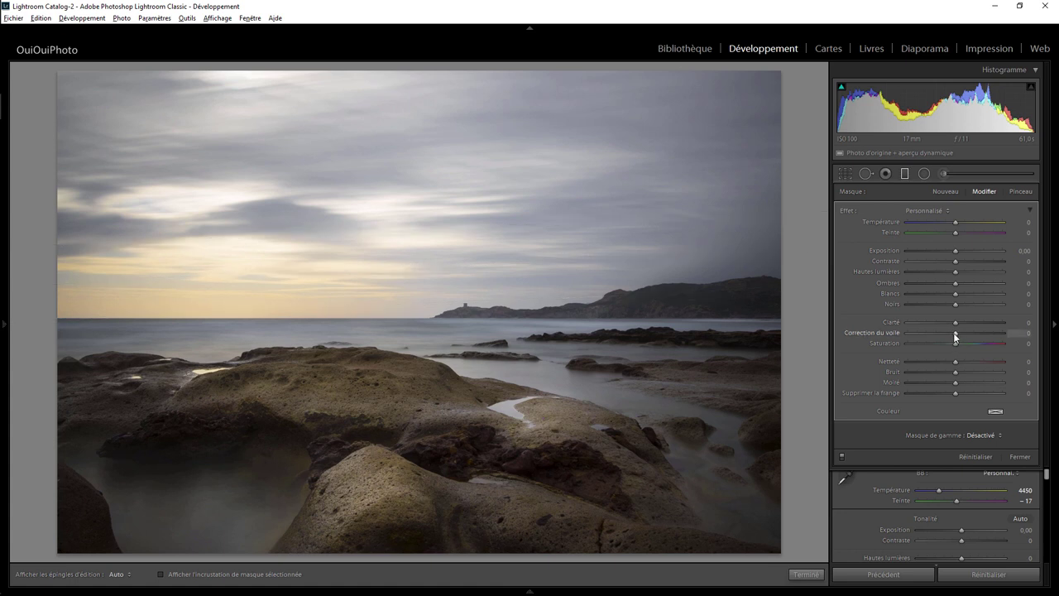
drag(958, 331, 968, 329)
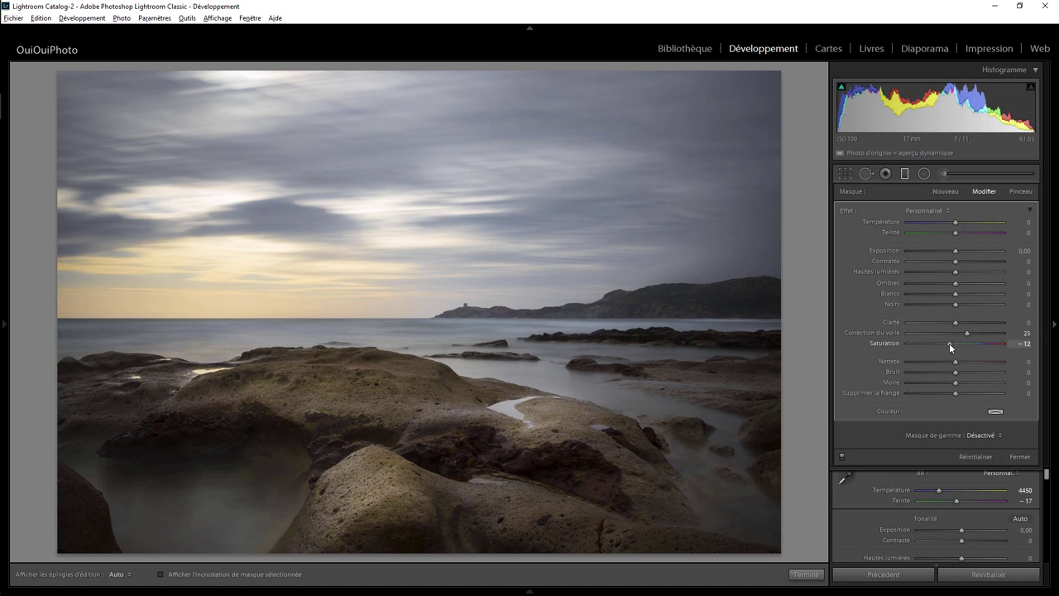
- Close the graduated filter and set the Effects post-crop vignette amount to -15
click(807, 574)
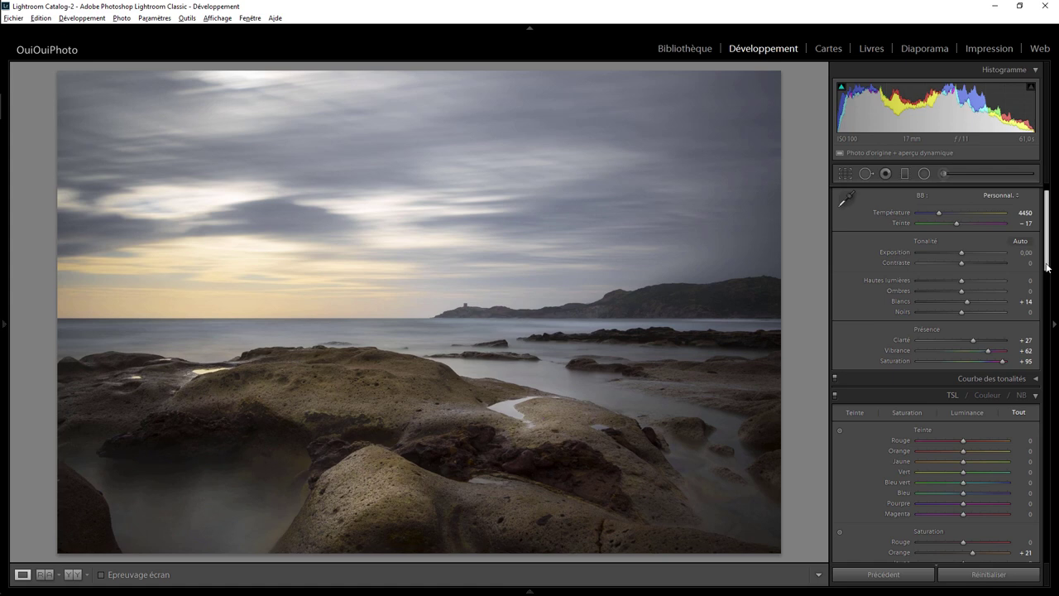
drag(1047, 267, 1045, 526)
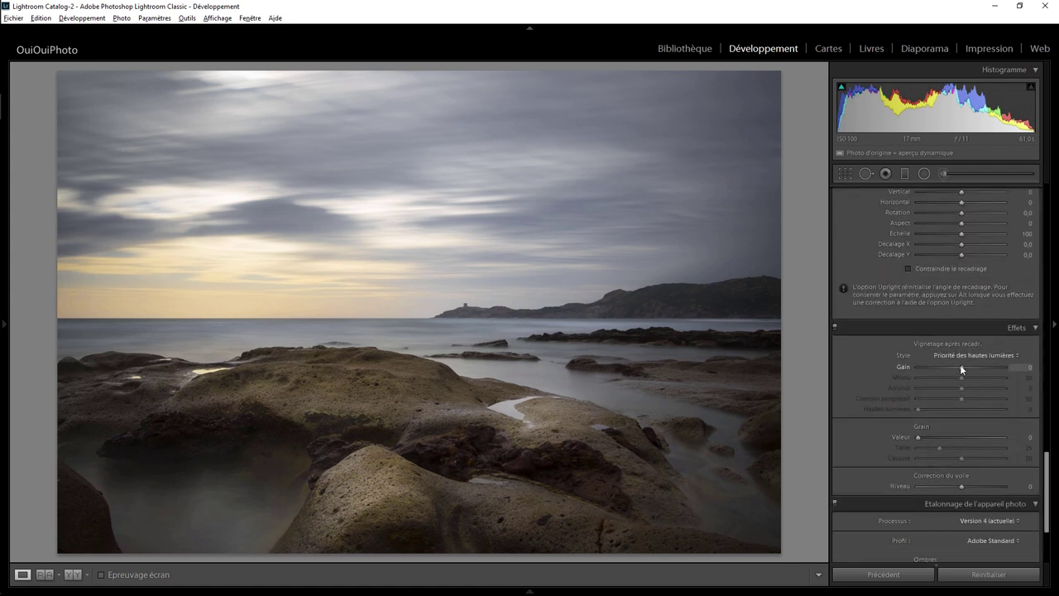
drag(961, 366, 955, 367)
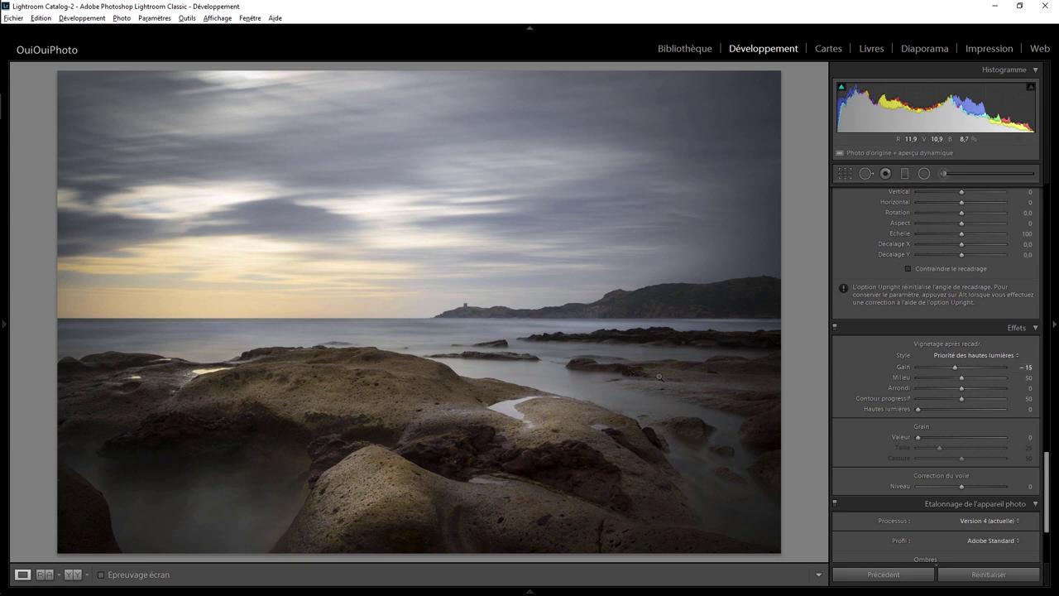
- Duplicate the pool-side rock's radial filter and move the copy onto the flat right rock
click(924, 173)
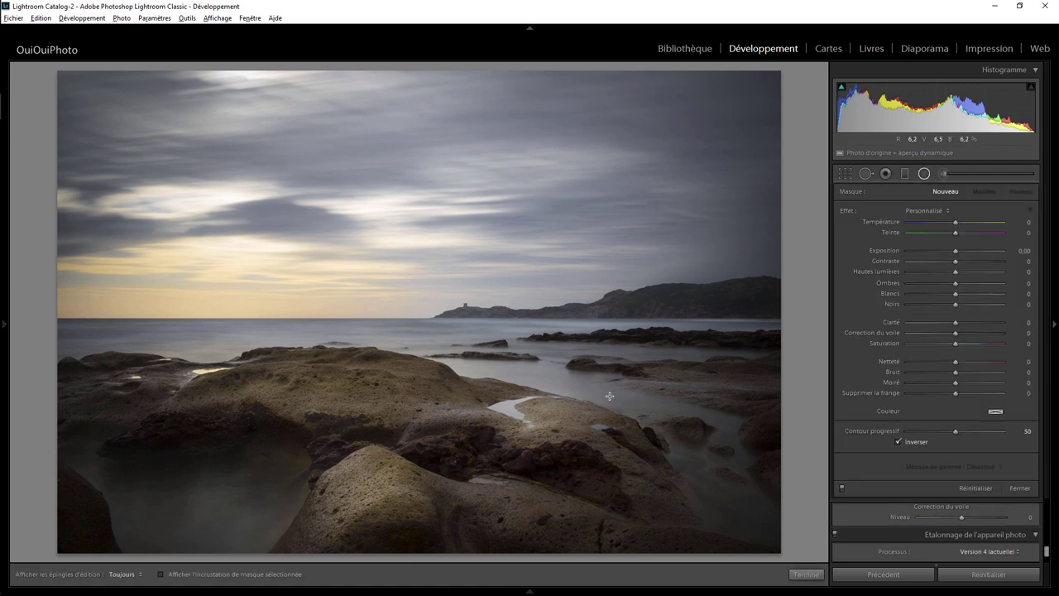
click(542, 415)
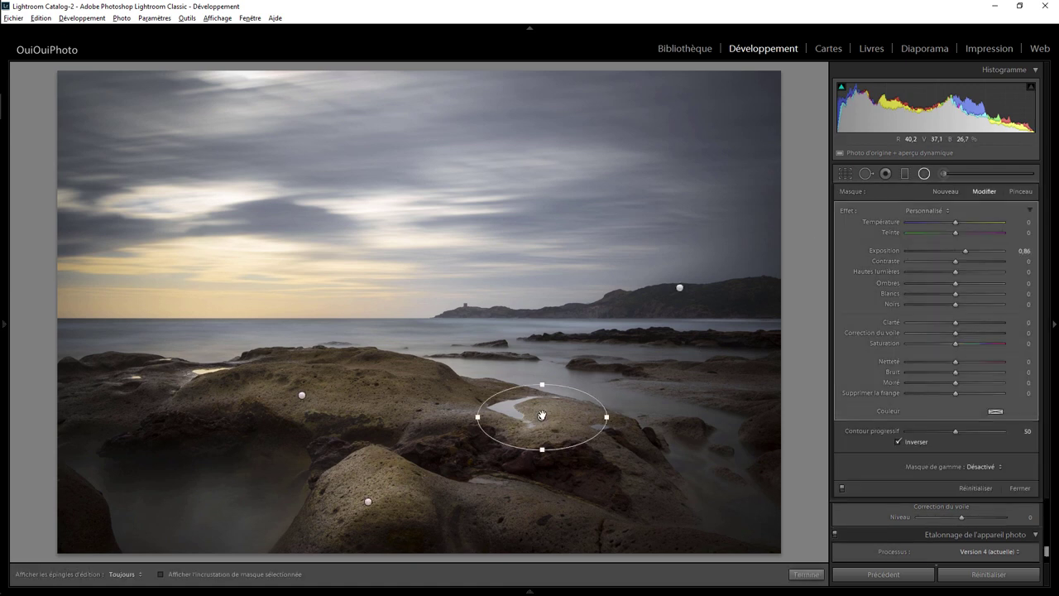
right_click(543, 416)
key(Escape)
drag(542, 416, 651, 375)
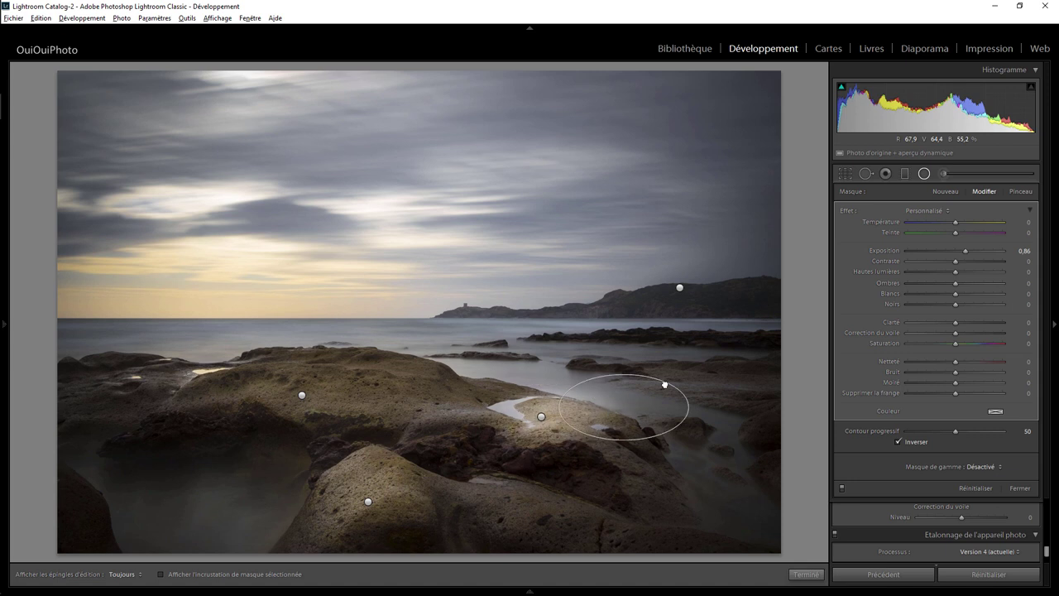
- Widen, flatten and tilt the ellipse to fit the rock, warming it at exposure +0.72
drag(719, 375, 762, 375)
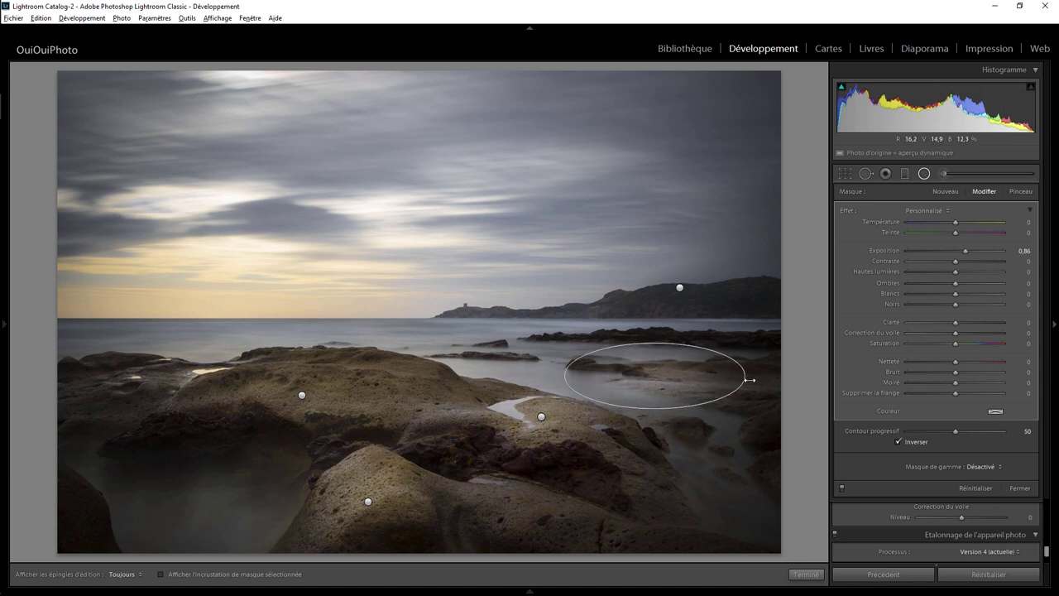
drag(654, 343, 654, 354)
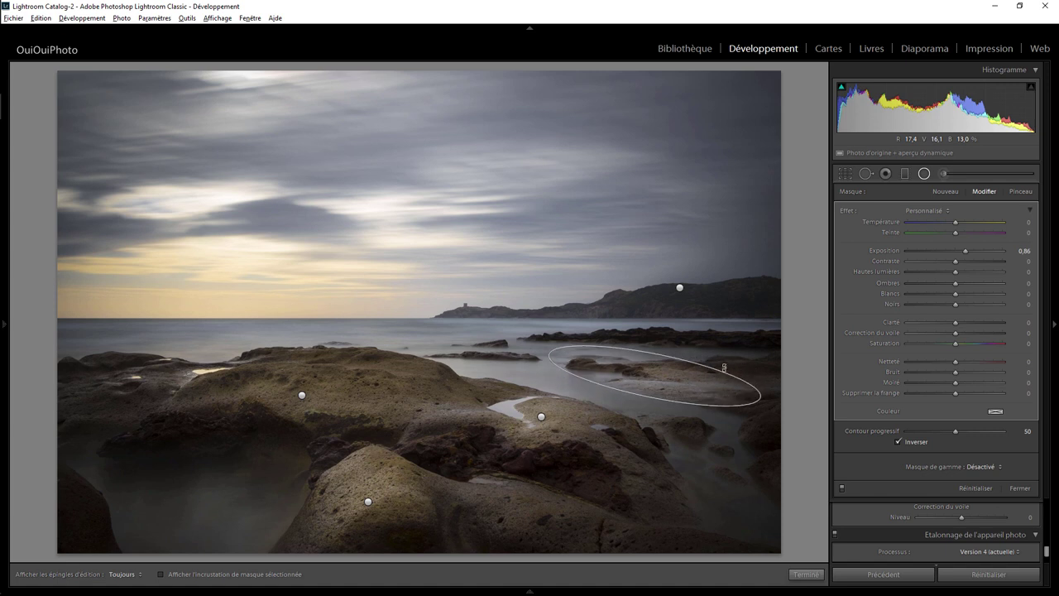
mouse_move(720, 357)
mouse_down()
mouse_move(722, 366)
mouse_move(675, 354)
mouse_up()
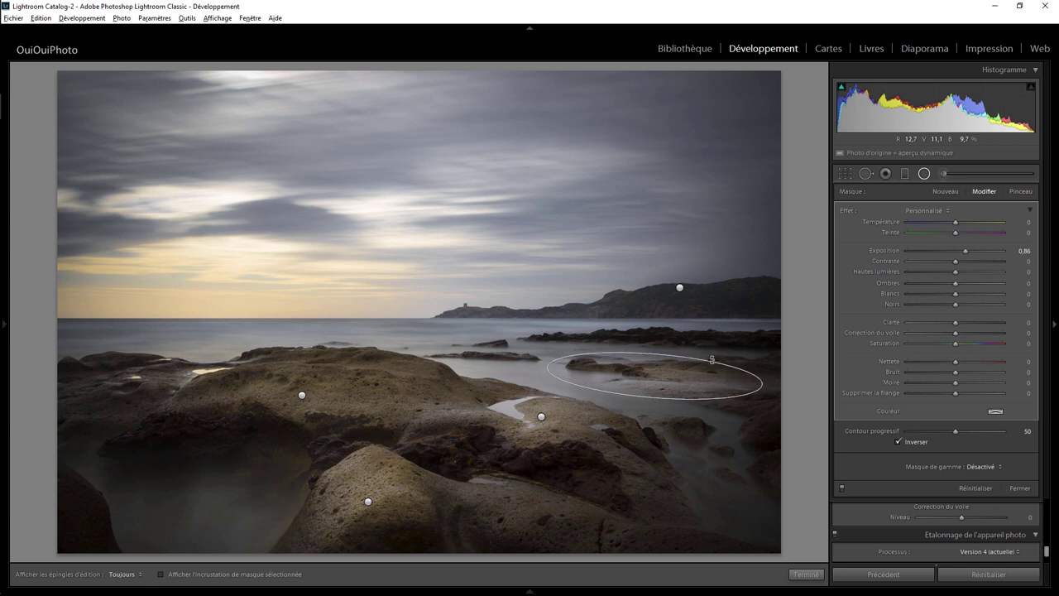
drag(957, 223, 962, 228)
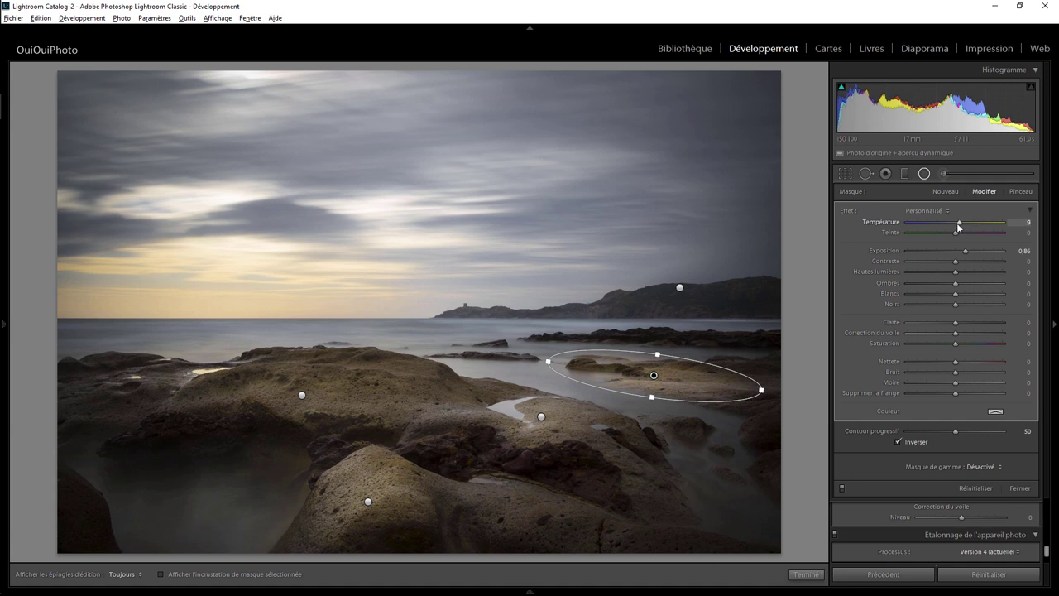
click(805, 574)
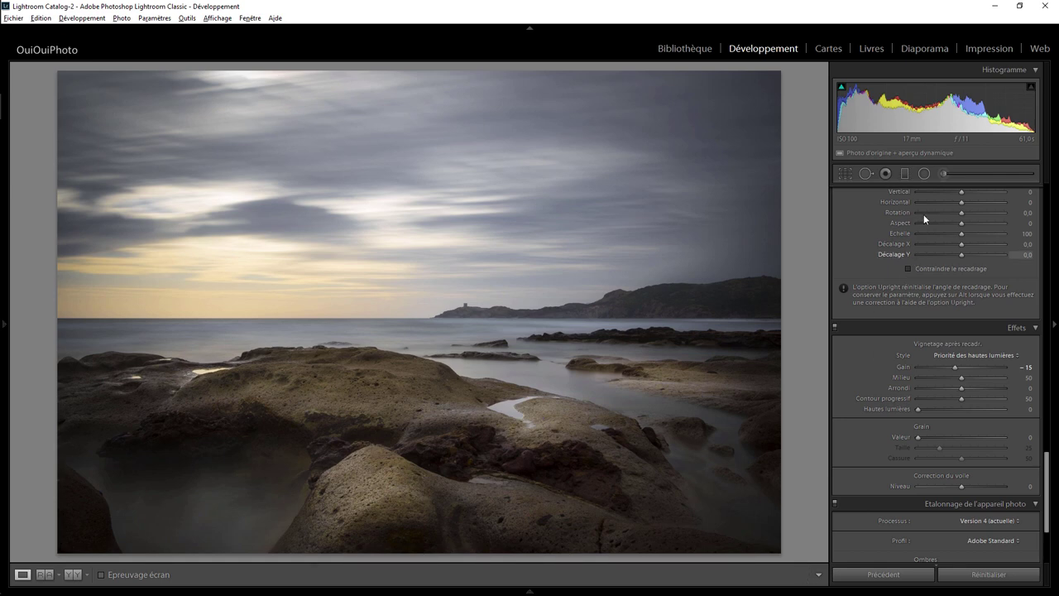
click(924, 173)
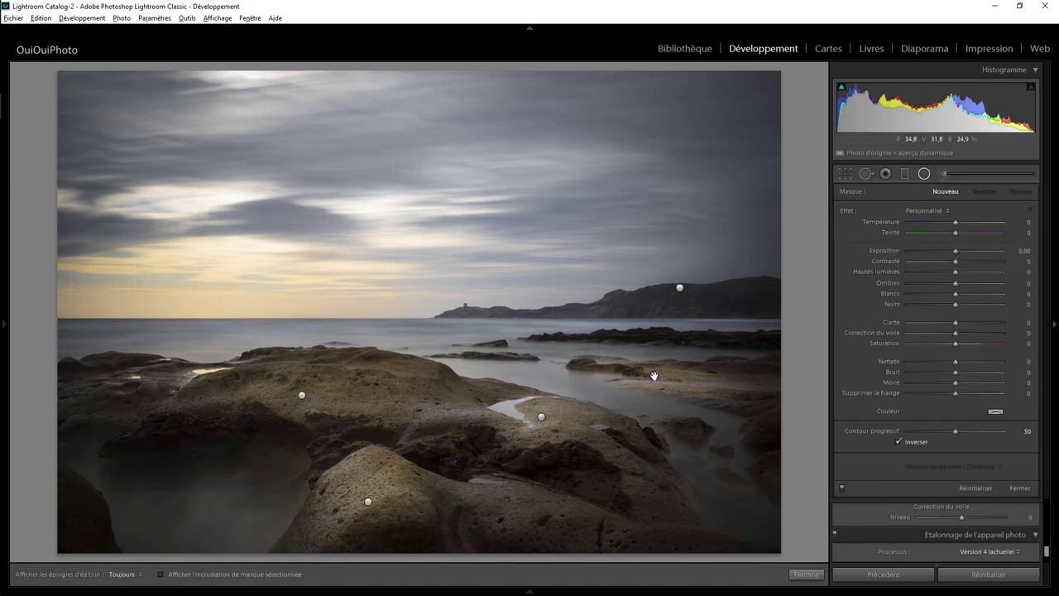
click(653, 375)
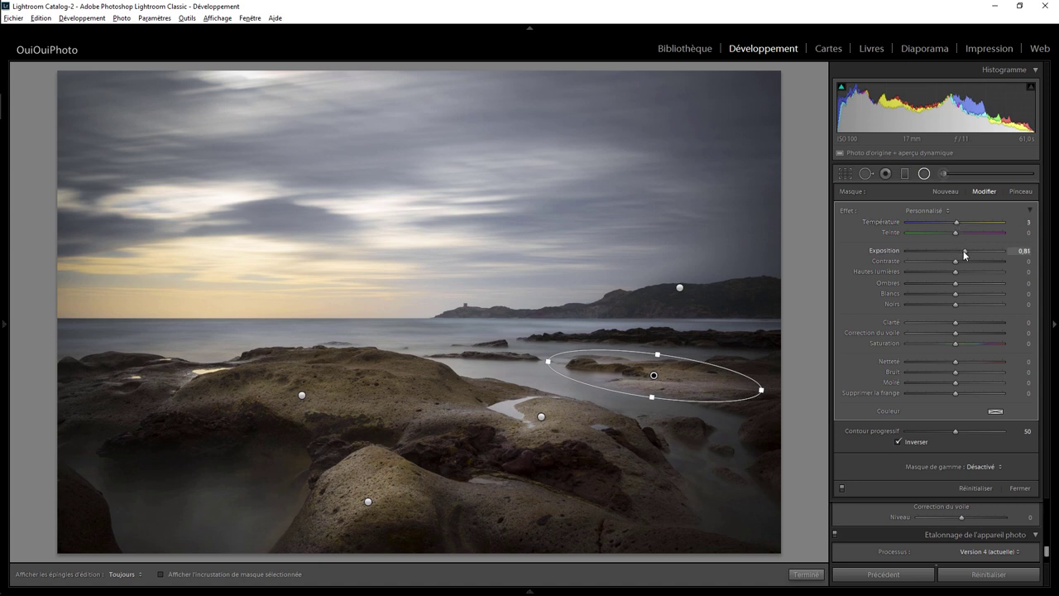
click(804, 573)
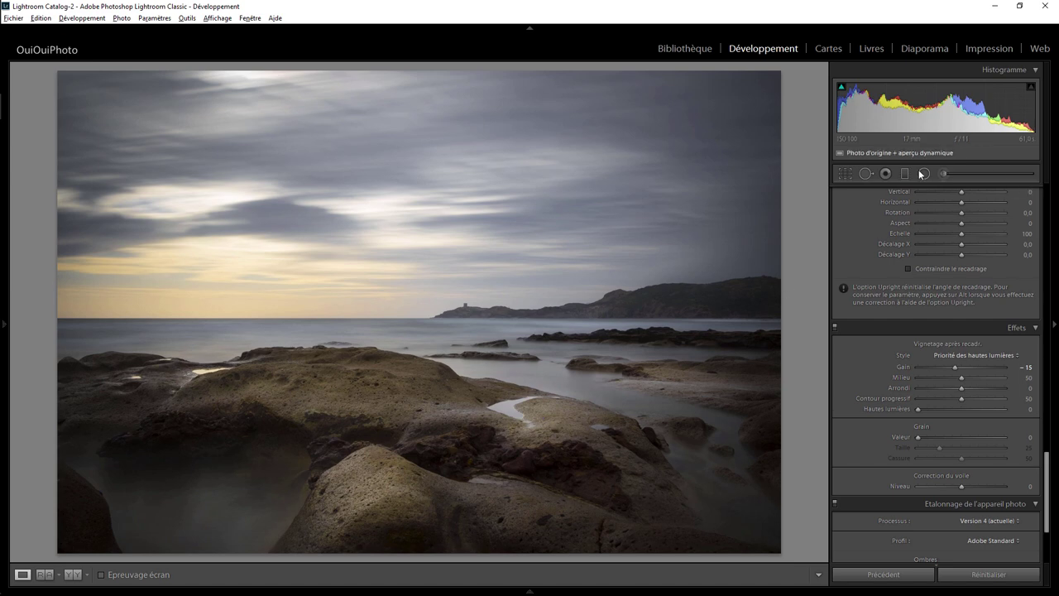
- Brighten the bottom-centre rock's radial filter and cool the large left rock's, exposure +1.46
click(924, 172)
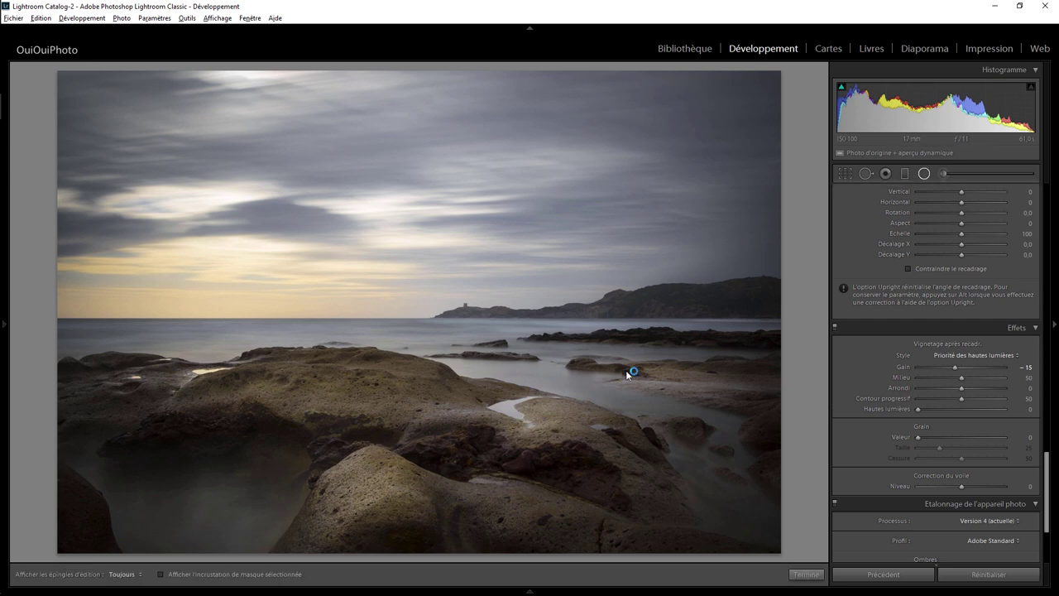
click(368, 501)
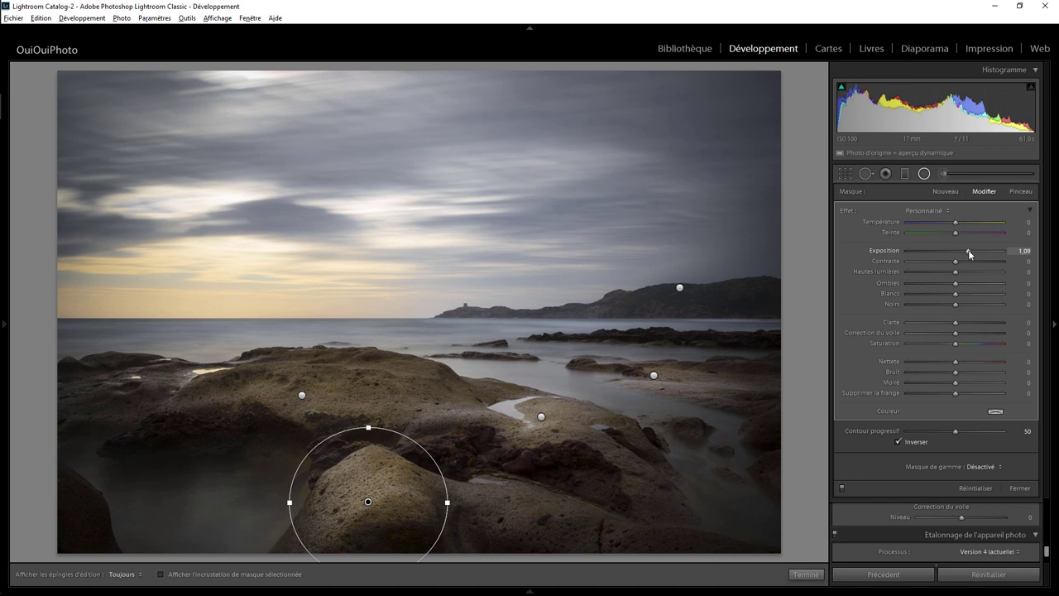
drag(970, 250, 948, 225)
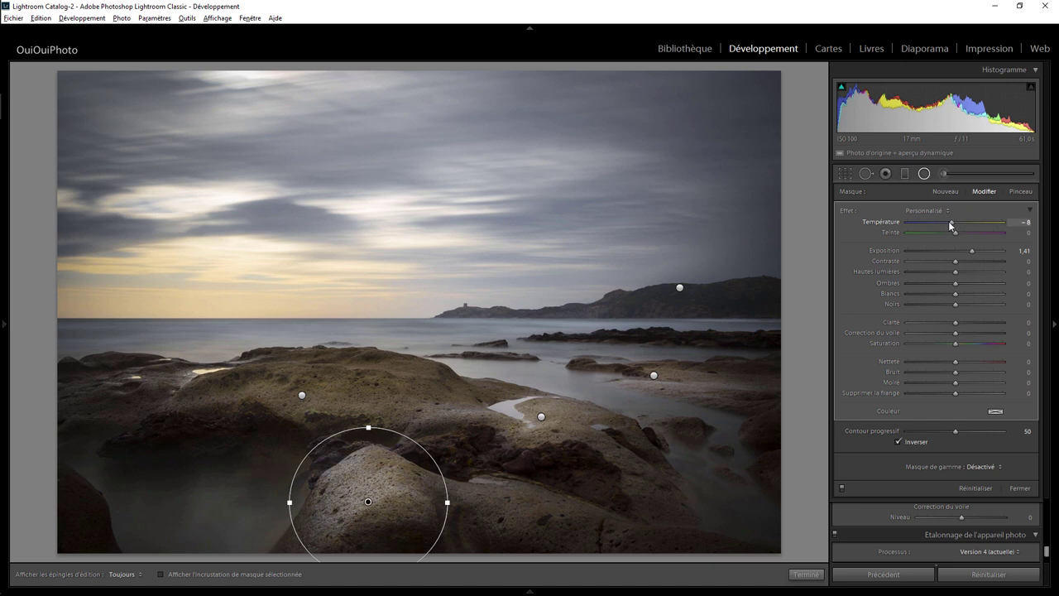
click(303, 396)
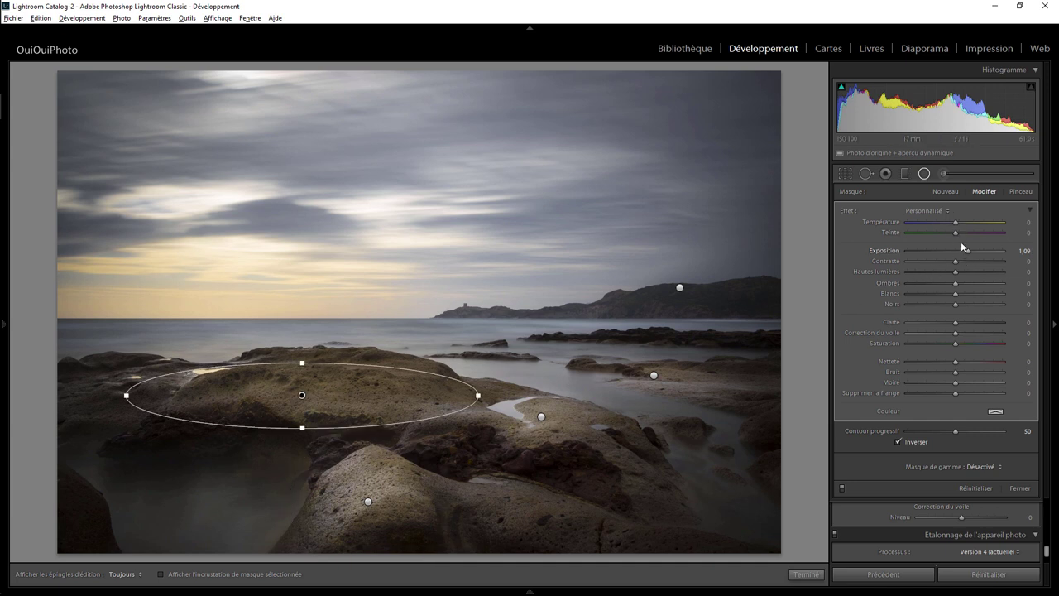
drag(954, 221, 949, 223)
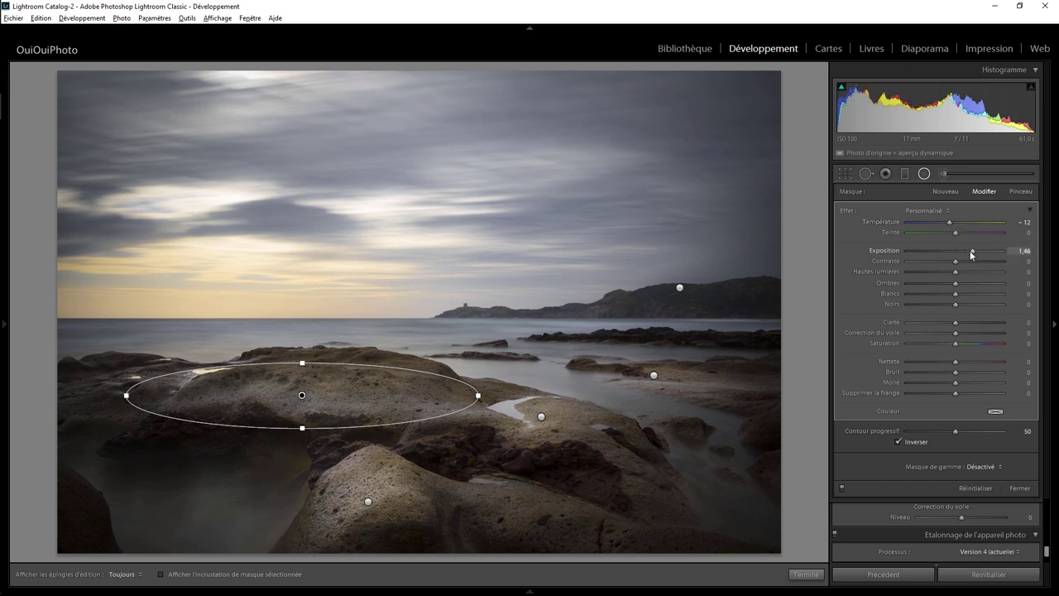
click(807, 575)
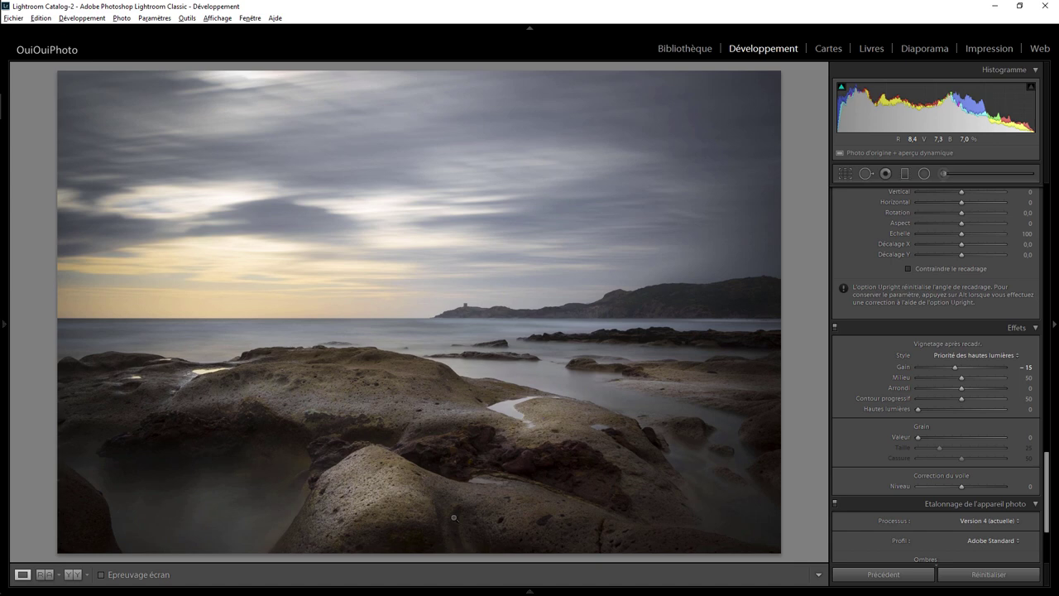
key(backslash)
key(backslash)
key(backslash)
key(backslash)
key(backslash)
key(backslash)
key(backslash)
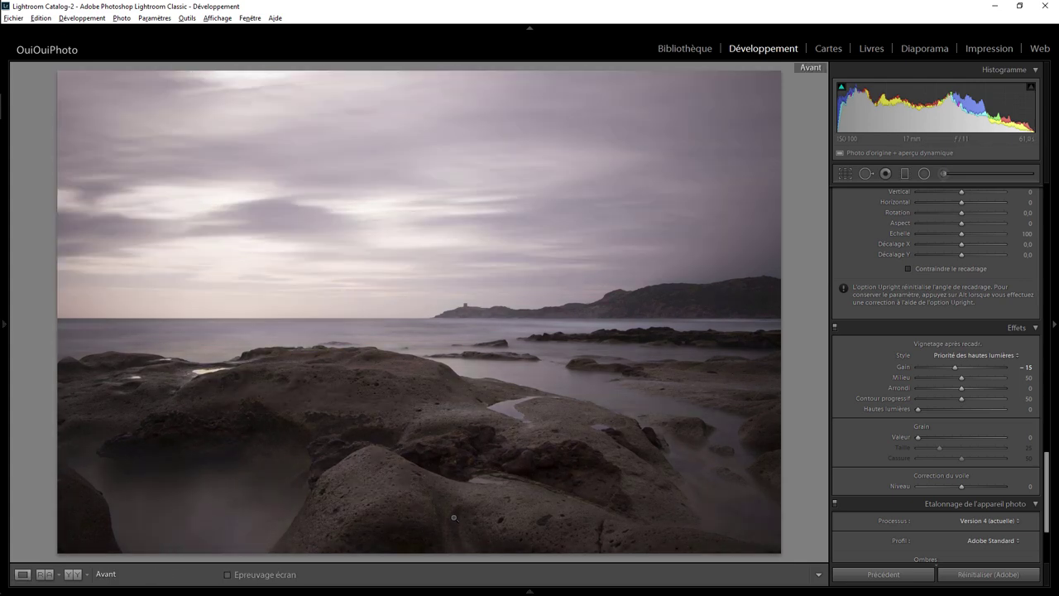
key(backslash)
key(backslash)
key(backslash)
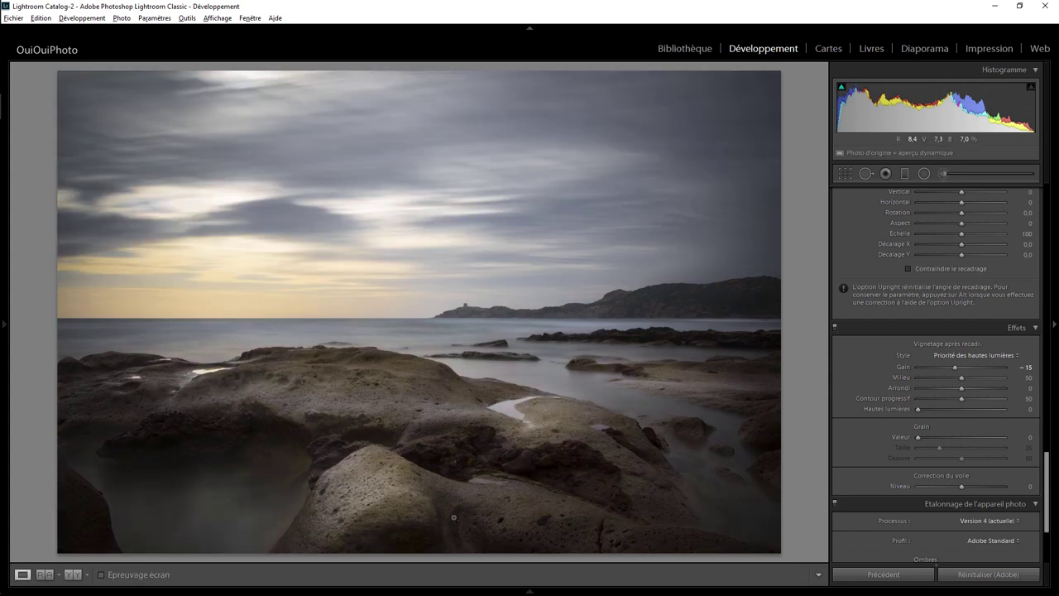
key(backslash)
key(backslash)
key(shift)
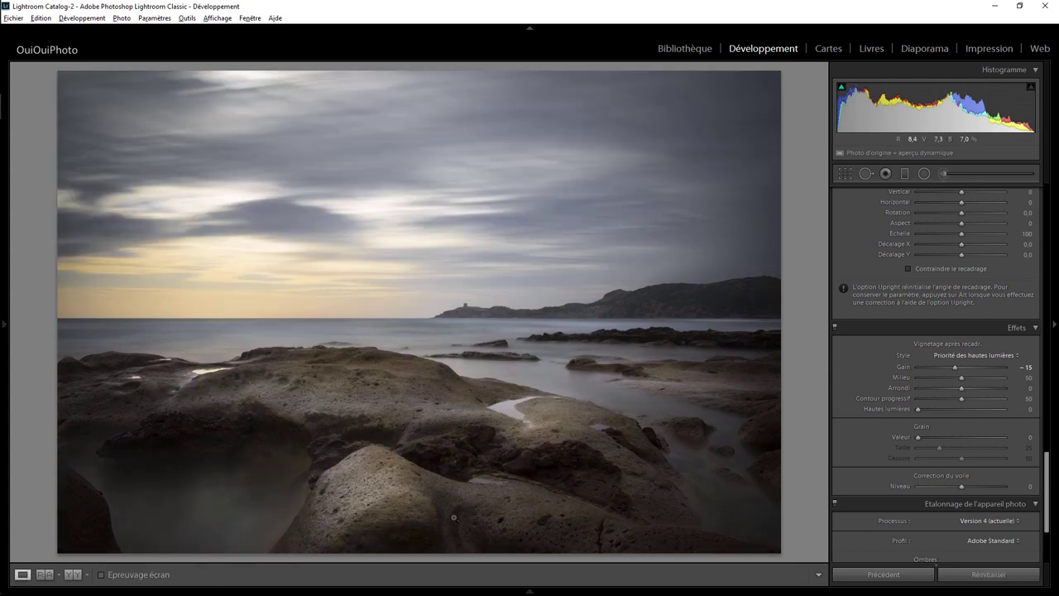